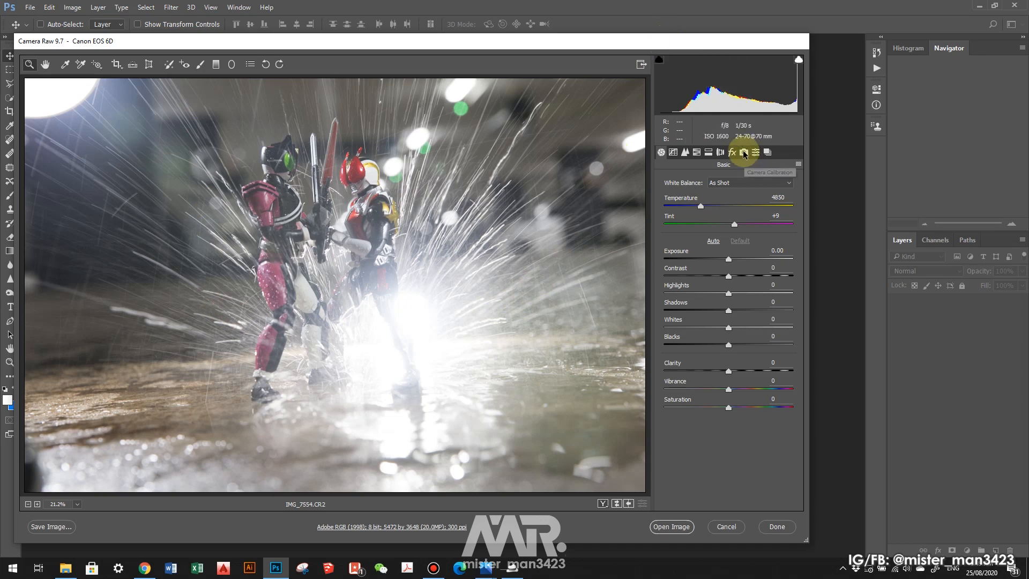
- Remove chromatic aberration and enable profile corrections in the photo's lens corrections
left_click(720, 153)
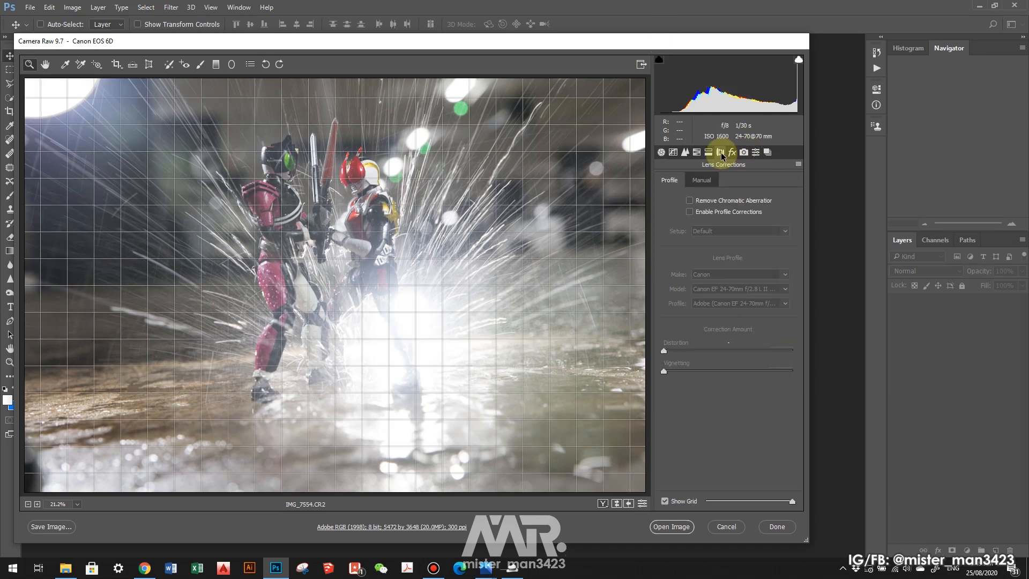
left_click(726, 201)
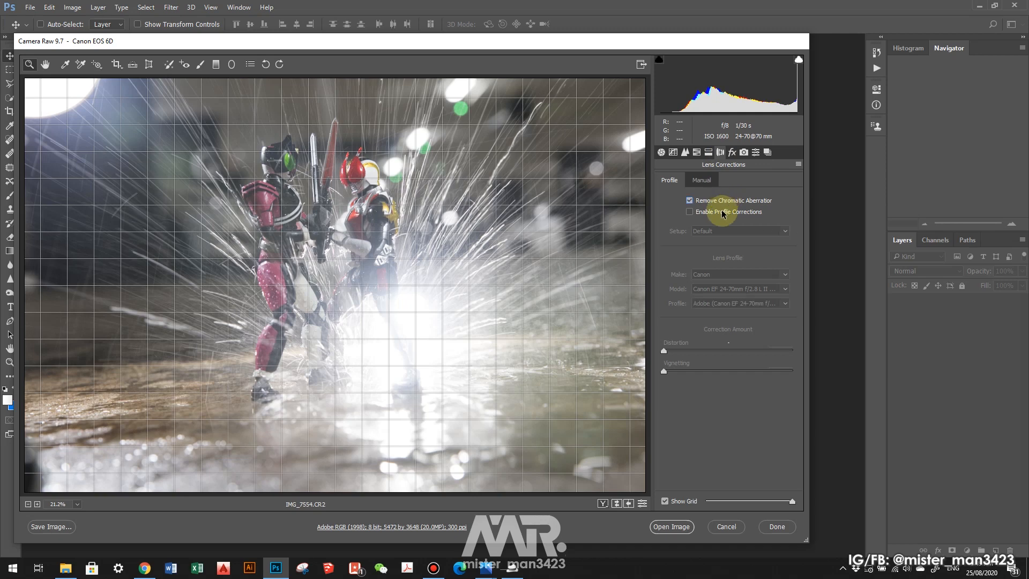
left_click(723, 212)
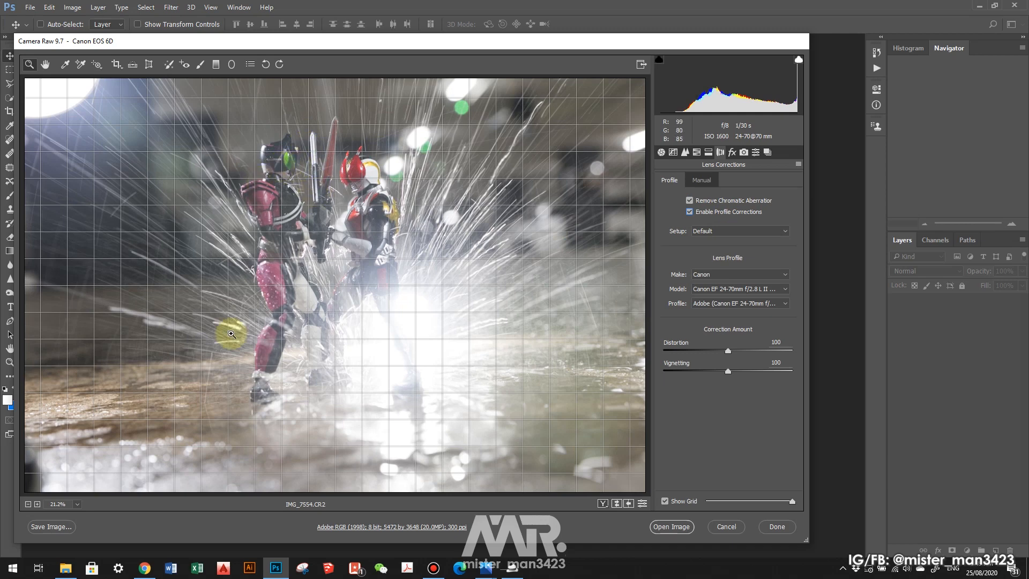
- Set the camera profile to Camera Portrait and the Blue Primary to hue +13 and saturation +20
left_click(744, 152)
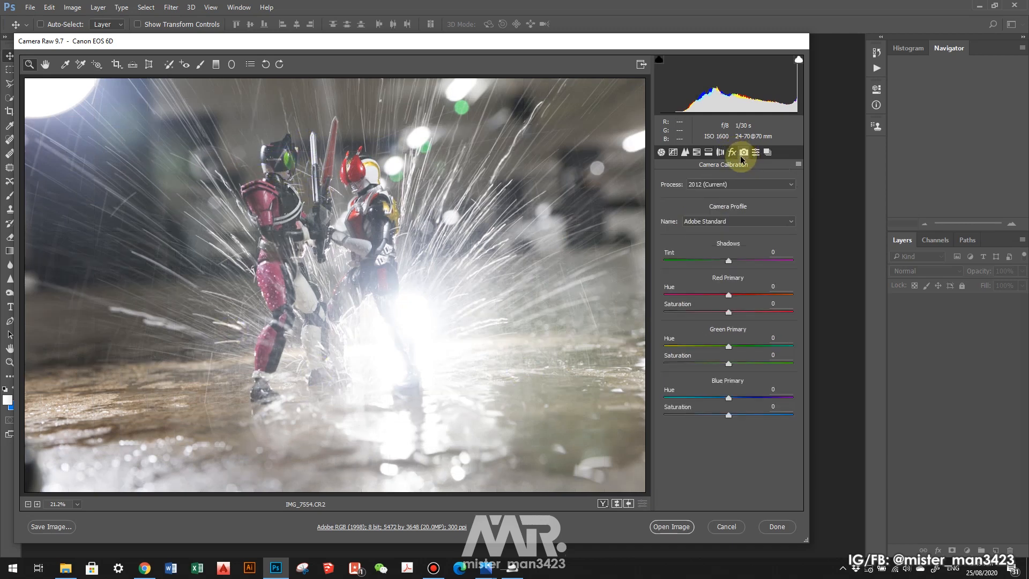
left_click(715, 222)
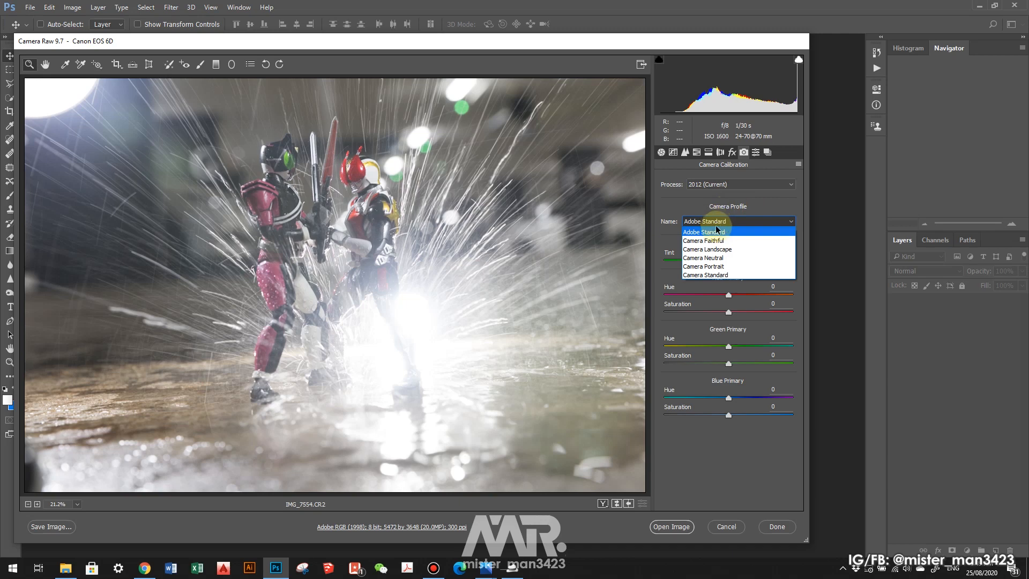
left_click(720, 276)
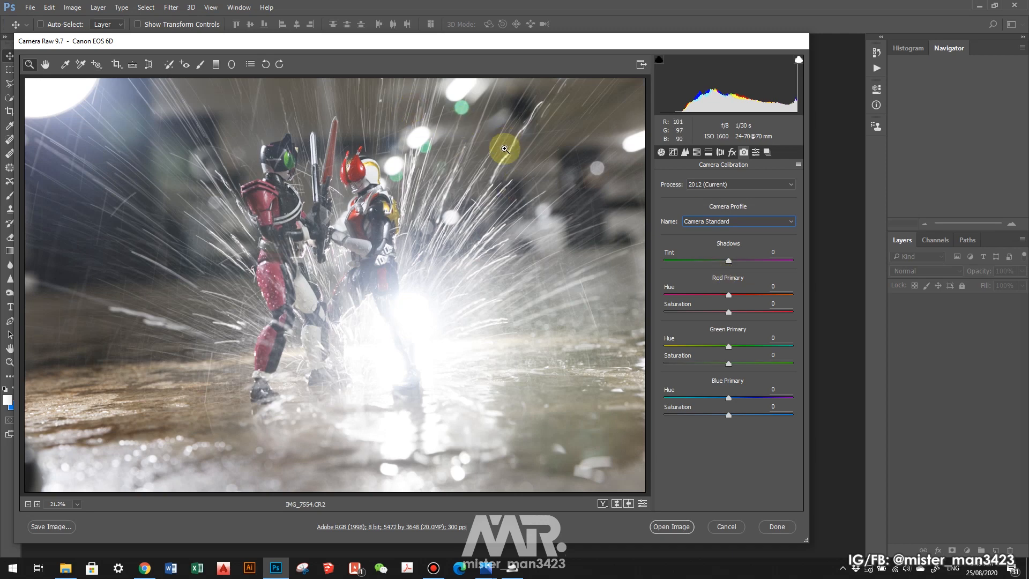
left_click(729, 221)
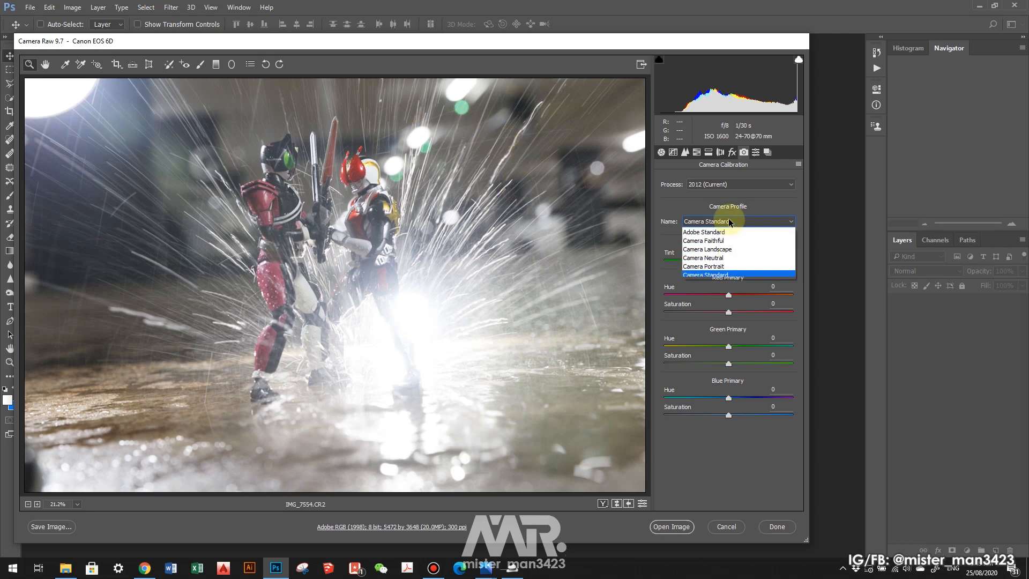
left_click(732, 266)
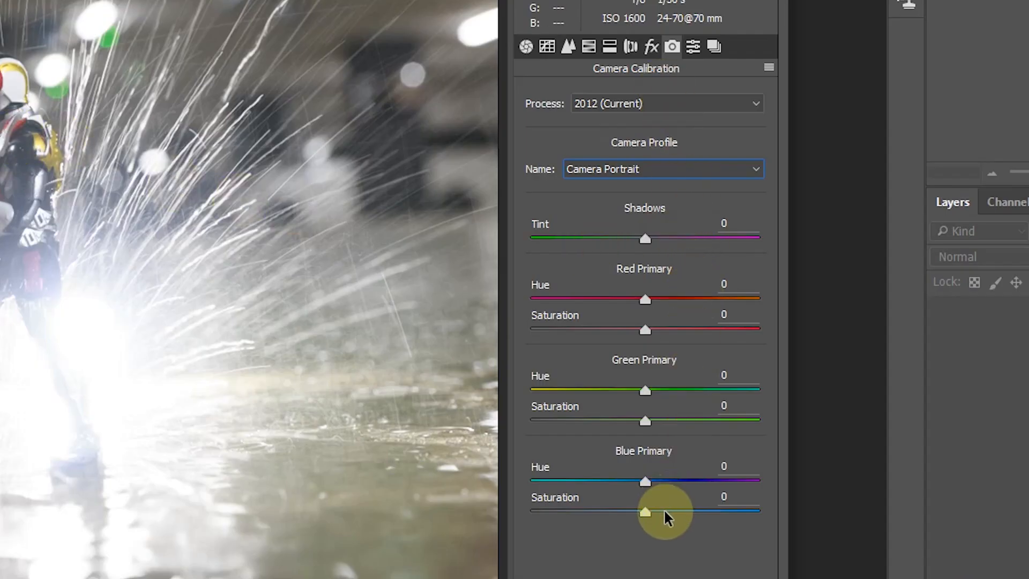
mouse_move(664, 511)
left_mouse_down()
mouse_move(683, 513)
mouse_move(673, 514)
left_mouse_up()
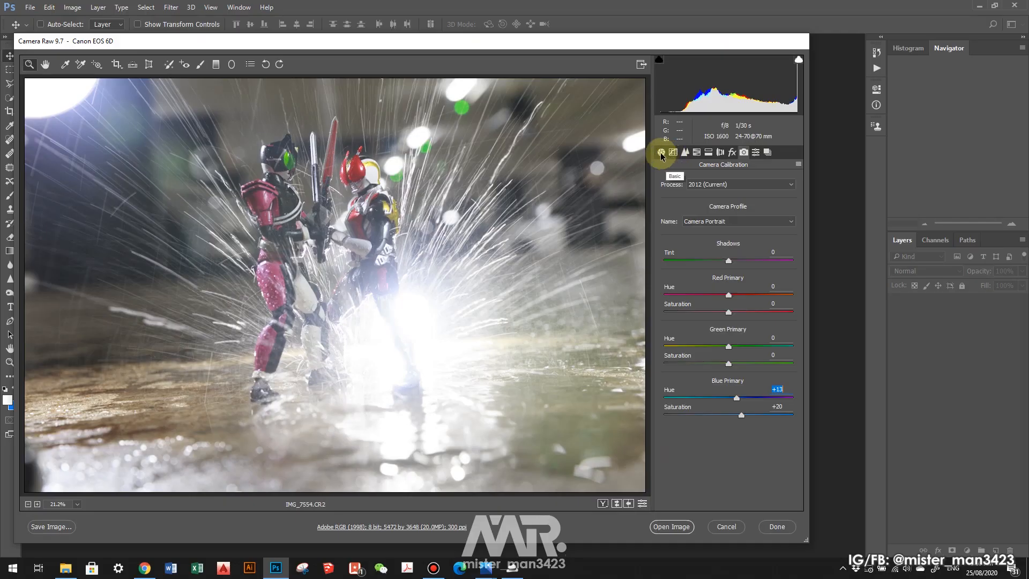
- Set the photo's temperature to 4450, tint to +21, exposure to -0.55 and contrast to +18
left_click(526, 46)
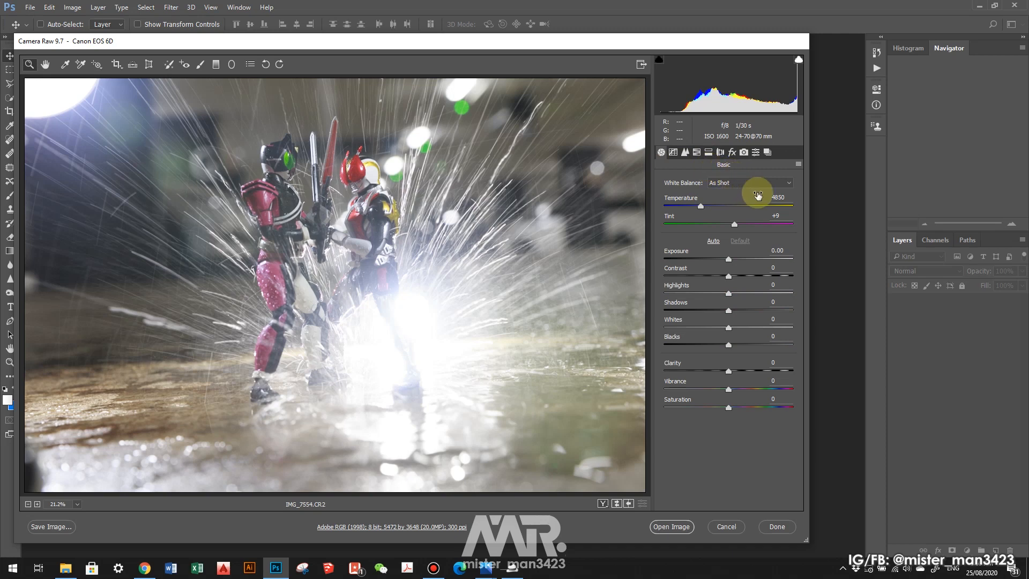
left_click_drag(757, 196, 695, 208)
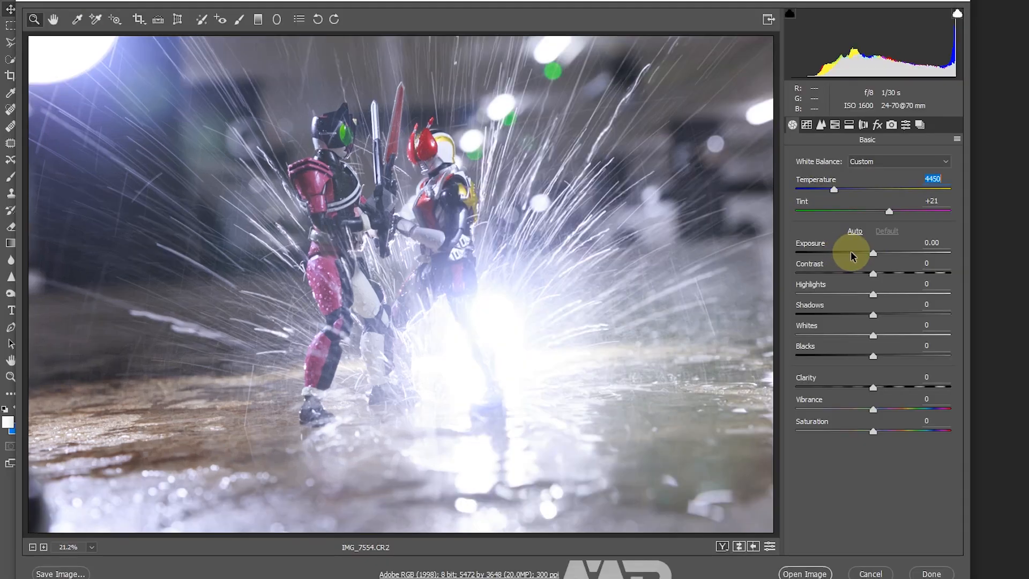
left_click(852, 252)
left_click_drag(856, 251, 866, 253)
left_click(886, 275)
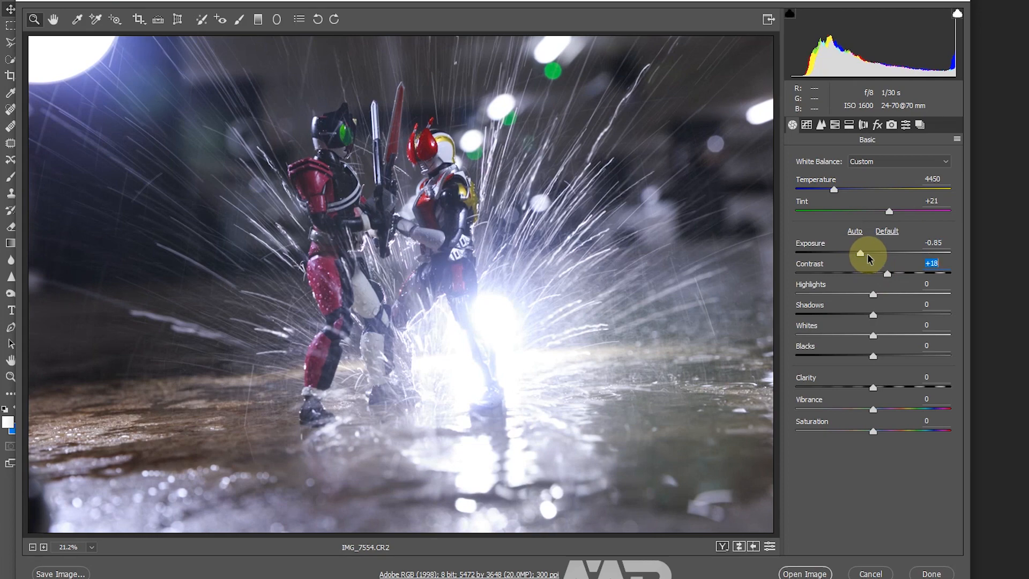
left_click(866, 252)
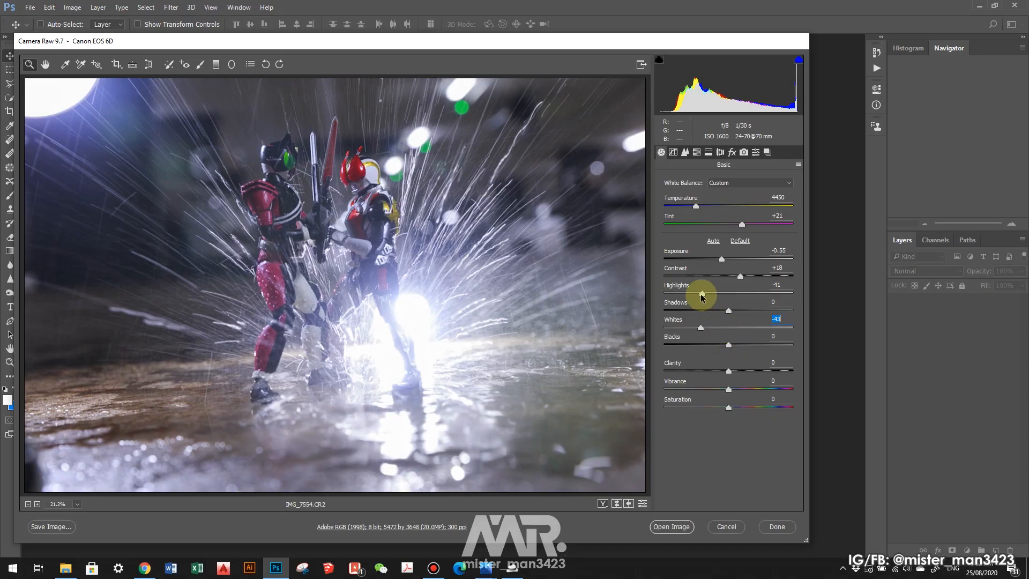
- Balance the photo's tones with highlights -57, shadows +55, whites -70 and blacks +44
left_click(760, 310)
left_click(758, 344)
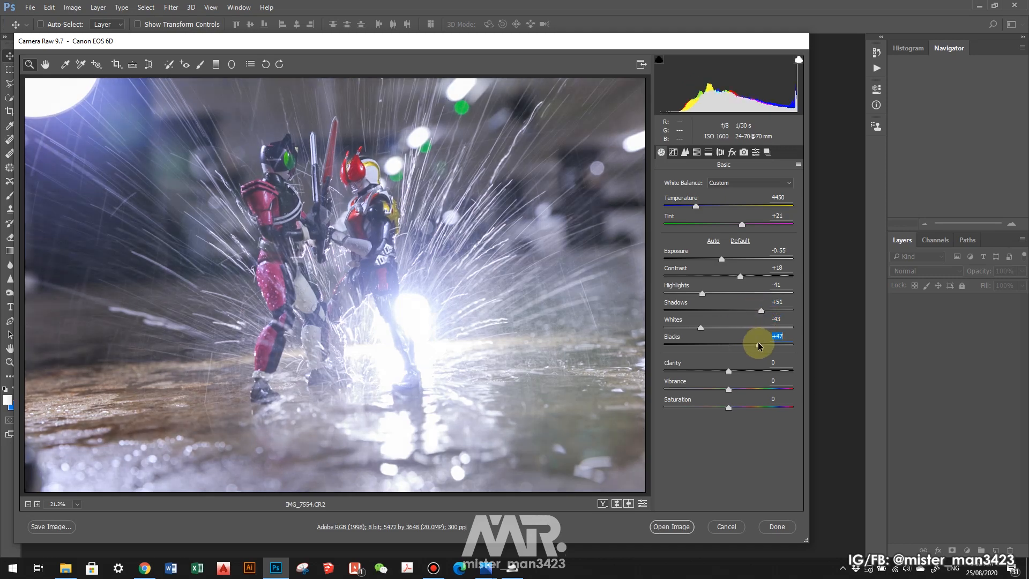
left_click_drag(758, 346, 752, 310)
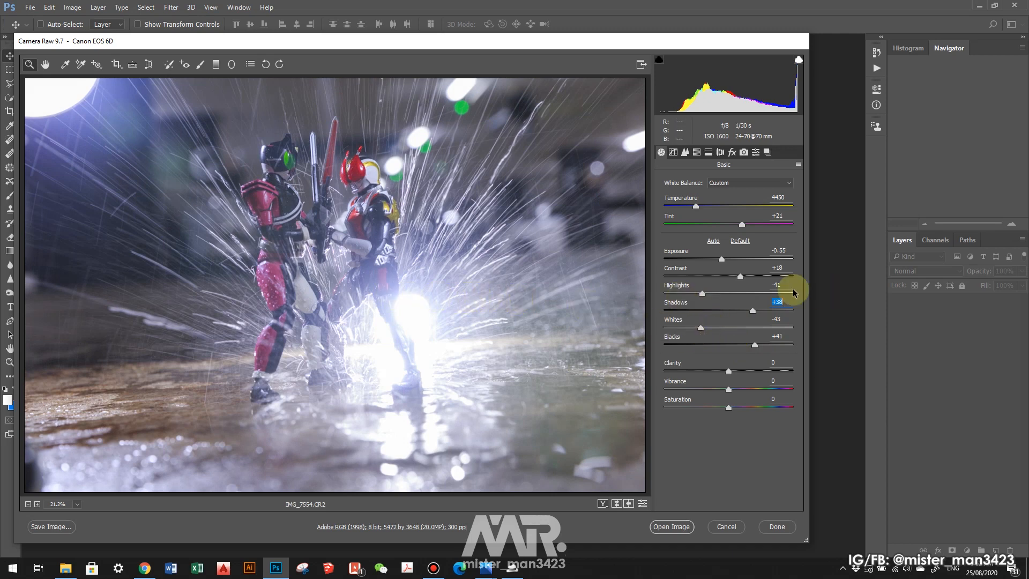
left_click_drag(702, 293, 683, 327)
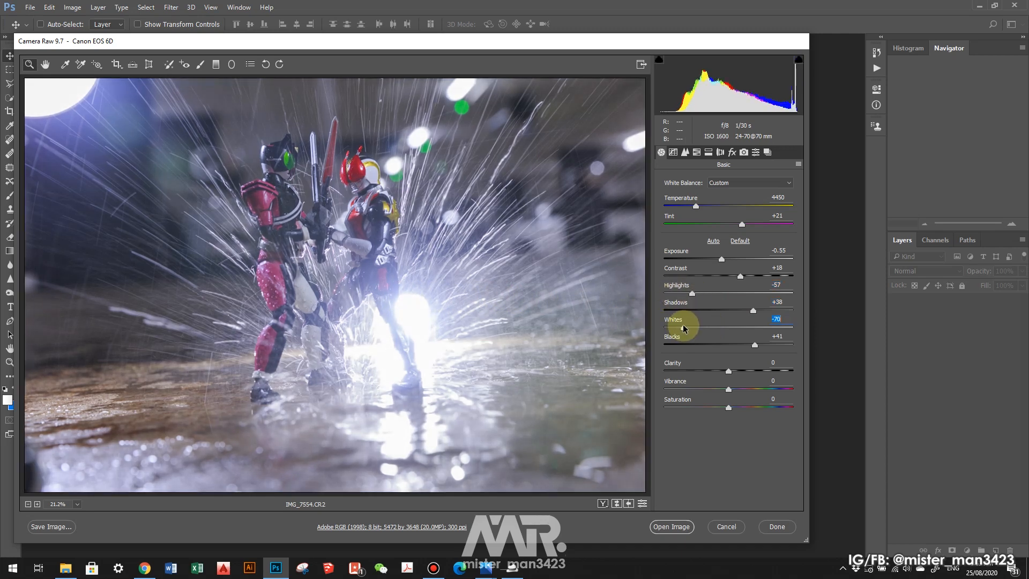
left_click_drag(753, 311, 763, 310)
left_click_drag(770, 345, 749, 366)
- Set the photo's clarity to +34, vibrance to +25 and saturation to -15
left_click(752, 370)
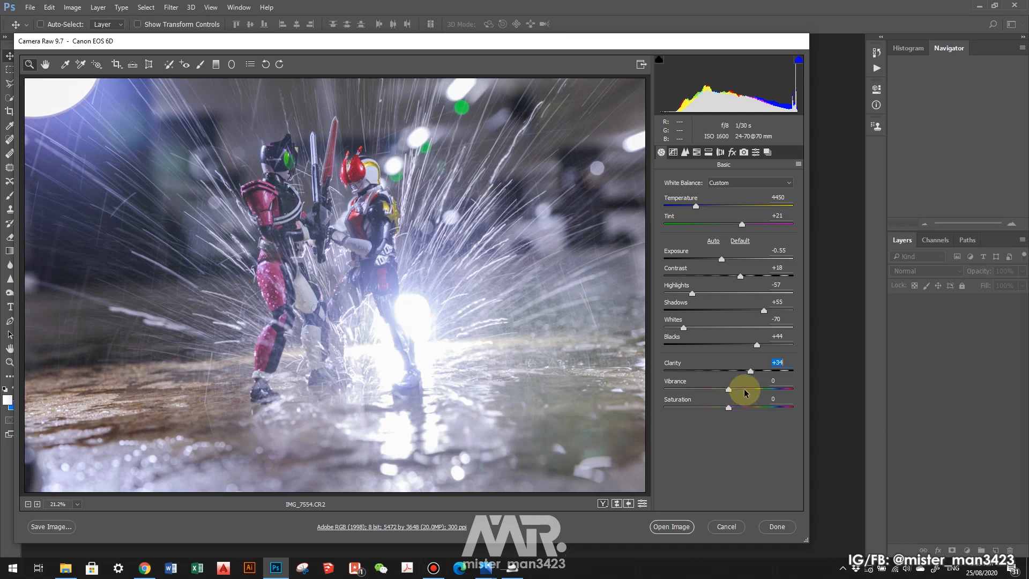
left_click_drag(729, 407, 744, 392)
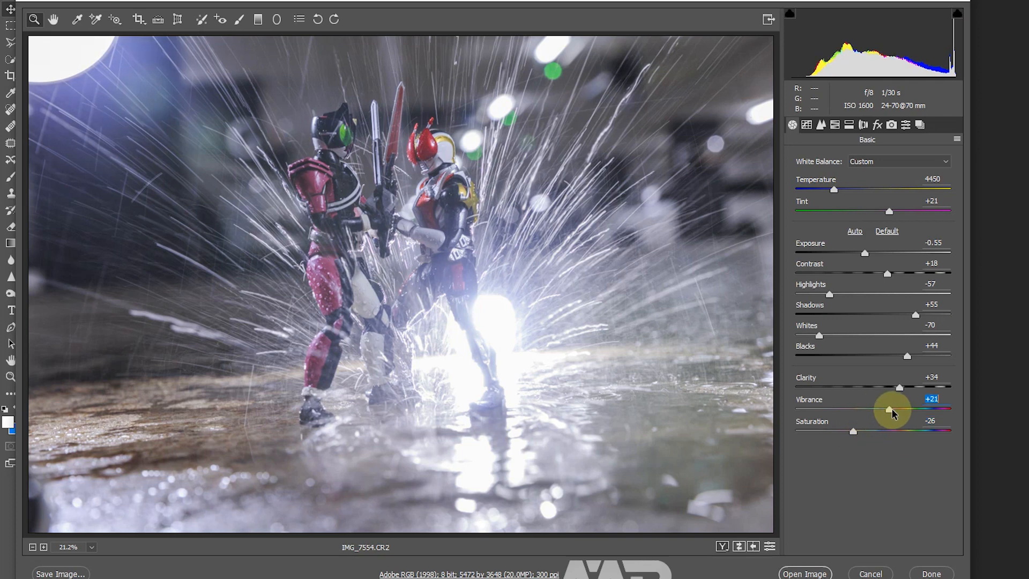
left_click(861, 430)
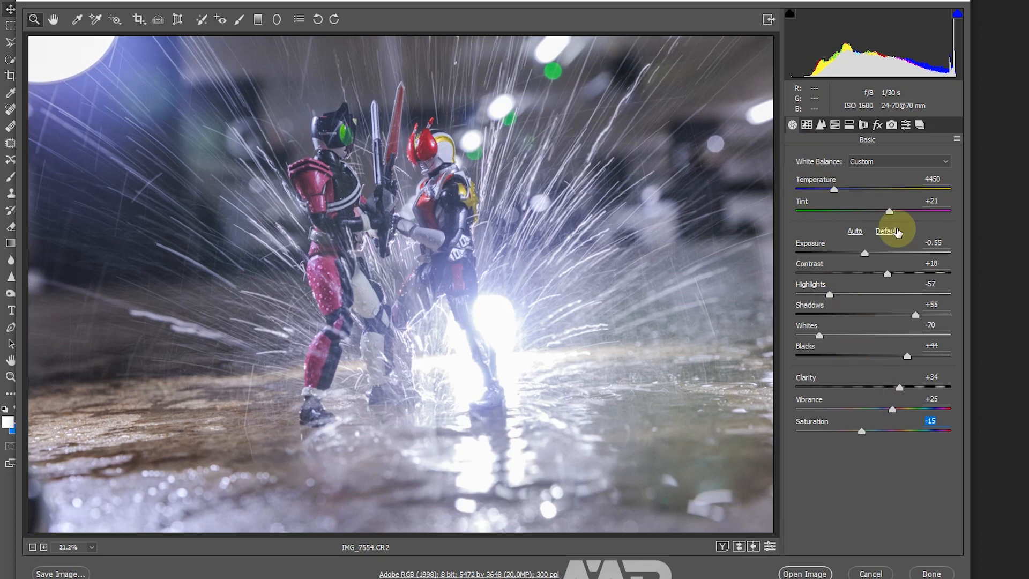
- Set sharpening to amount 45, radius 0.9 and detail 23, and luminance noise reduction to 22
left_click(822, 124)
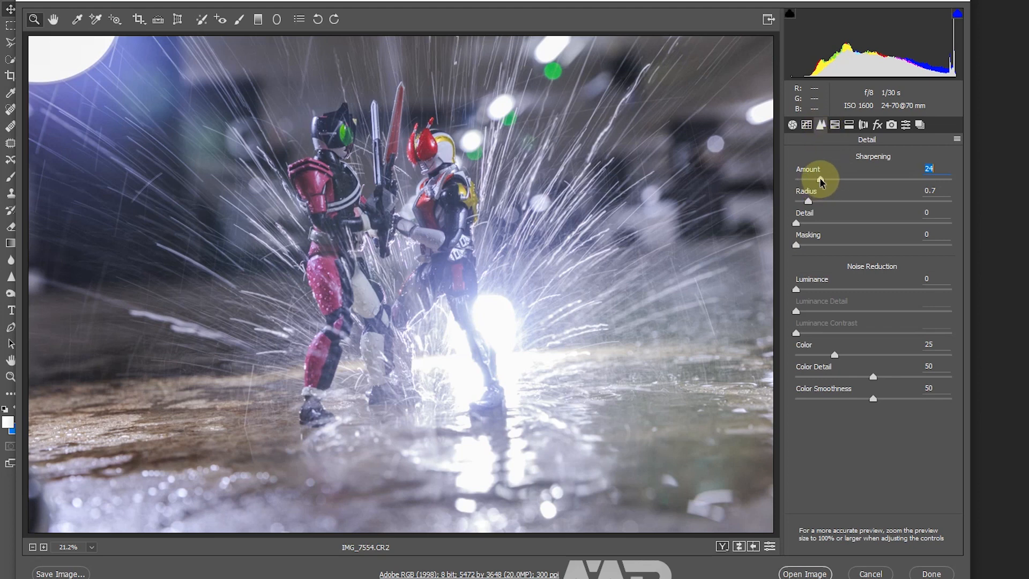
left_click_drag(822, 182, 843, 181)
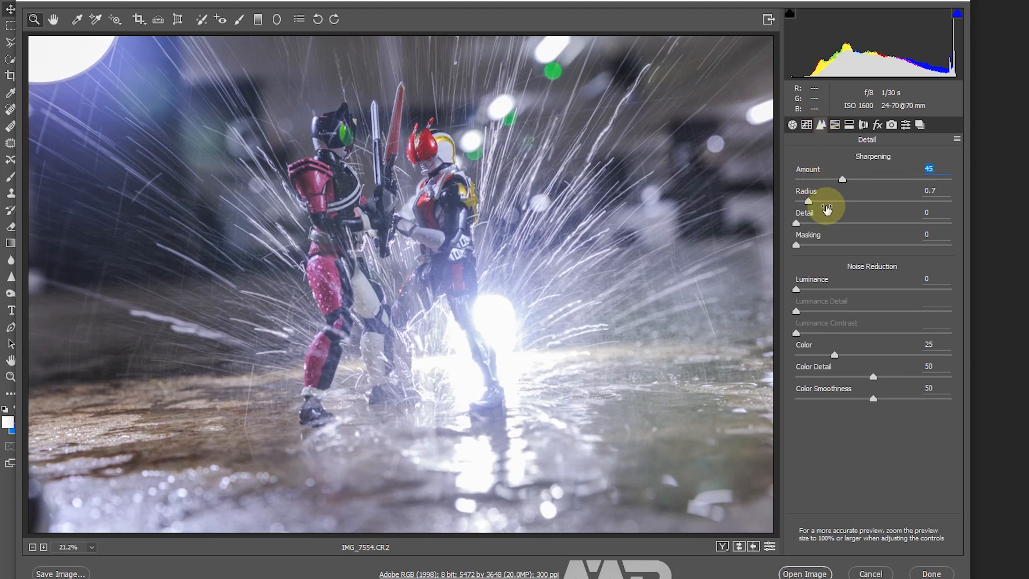
left_click(820, 202)
left_click(819, 222)
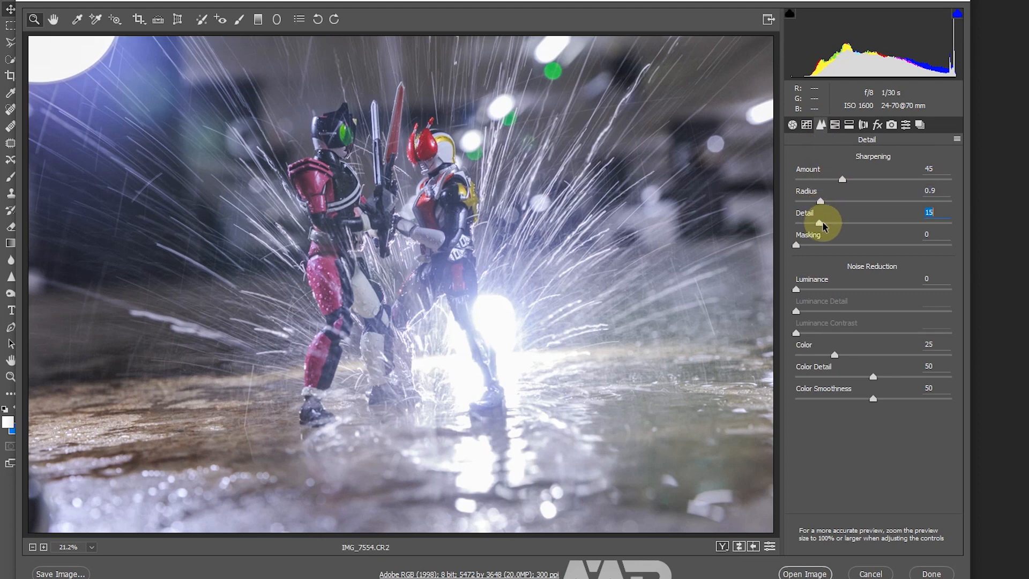
left_click_drag(824, 225, 837, 231)
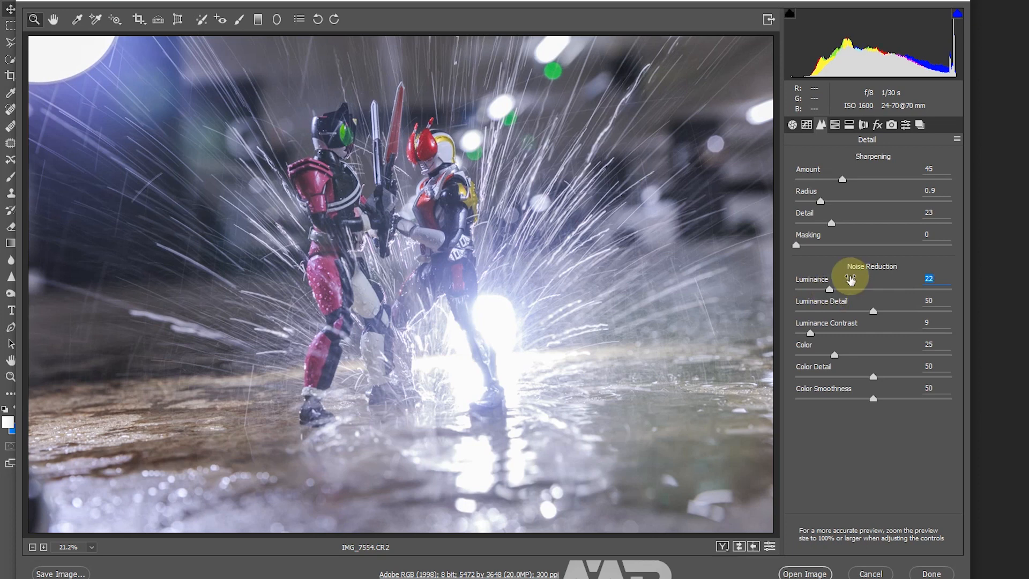
- Split-tone the highlights blue with hue 236 and saturation 45, and open the developed image for editing
left_click(850, 126)
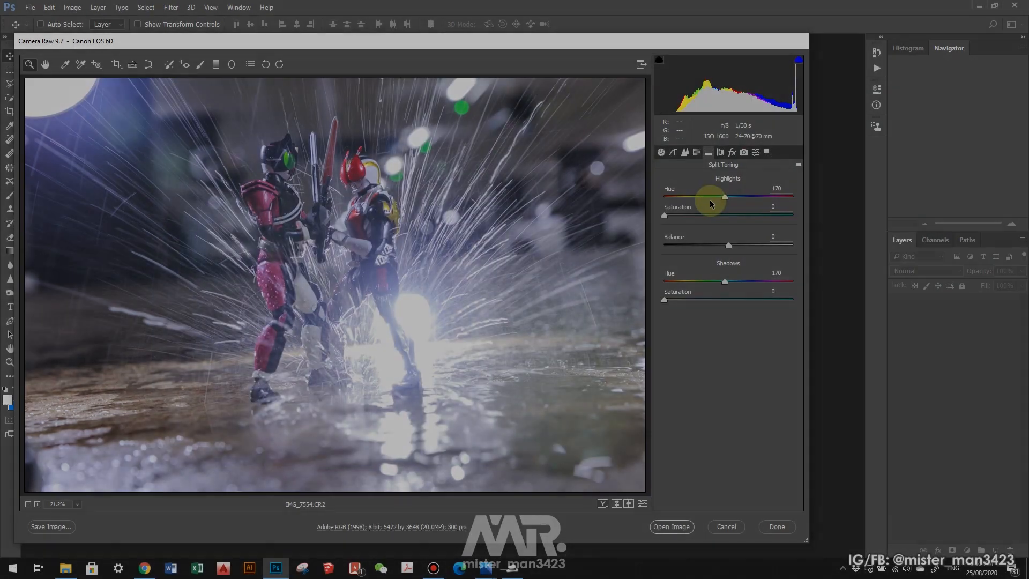
left_click(707, 197)
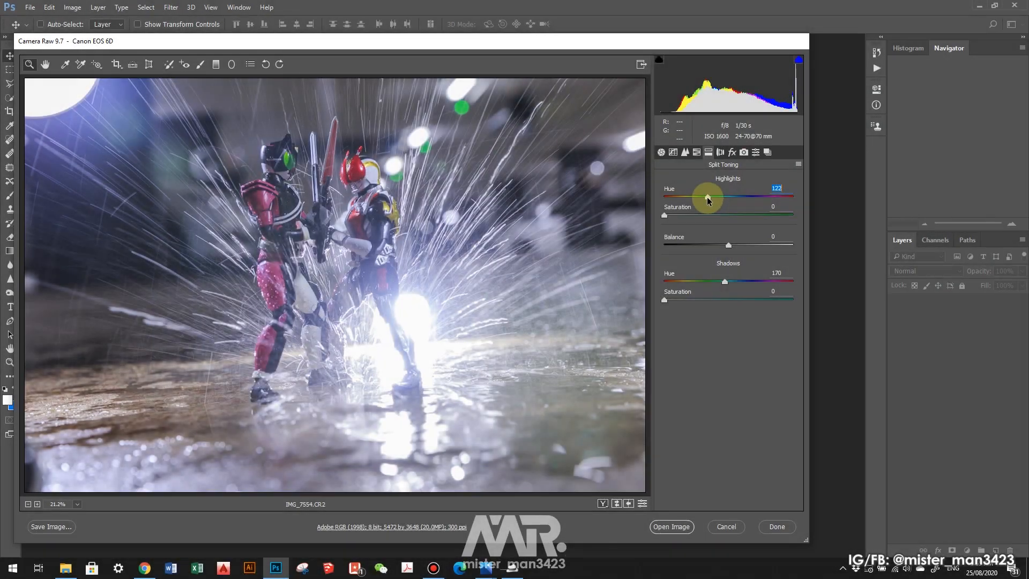
left_click(705, 215)
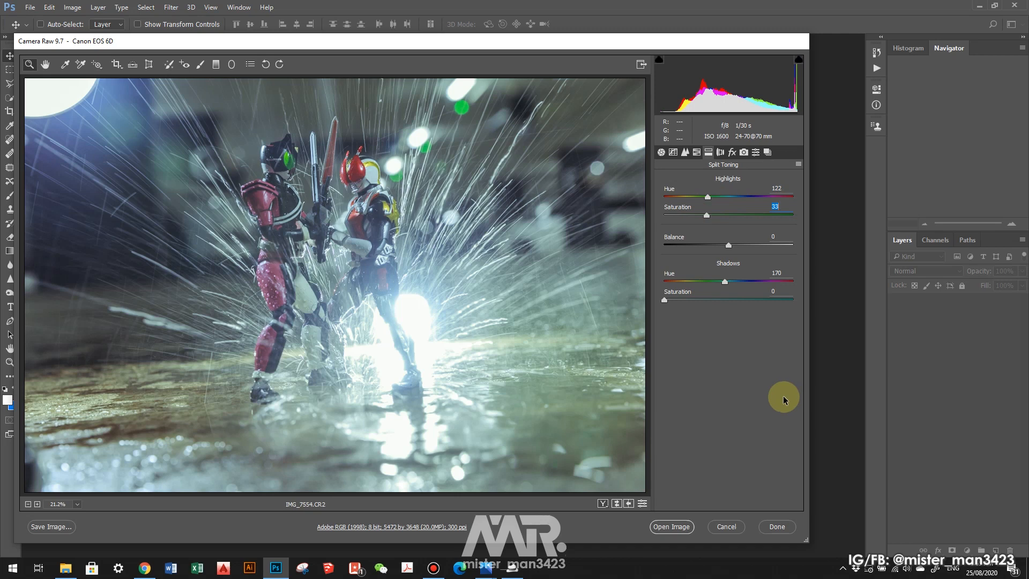
left_click_drag(707, 197, 745, 197)
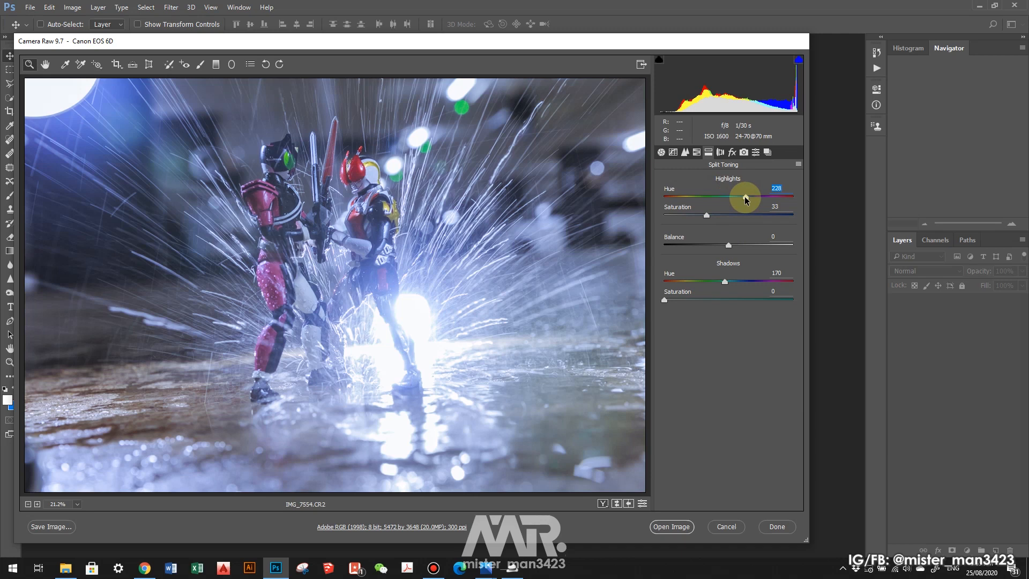
left_click(725, 213)
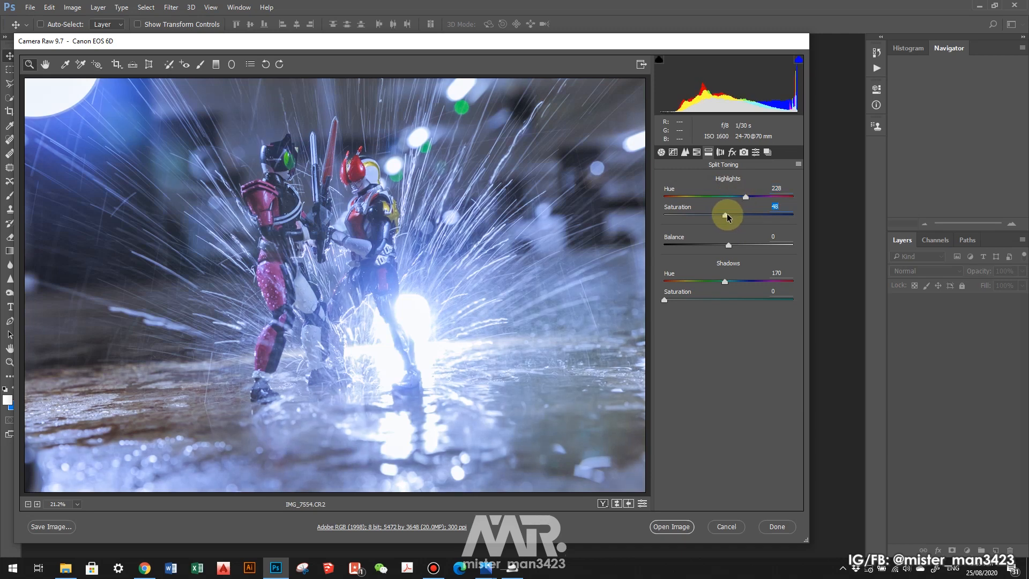
left_click_drag(726, 214, 723, 213)
left_click(750, 197)
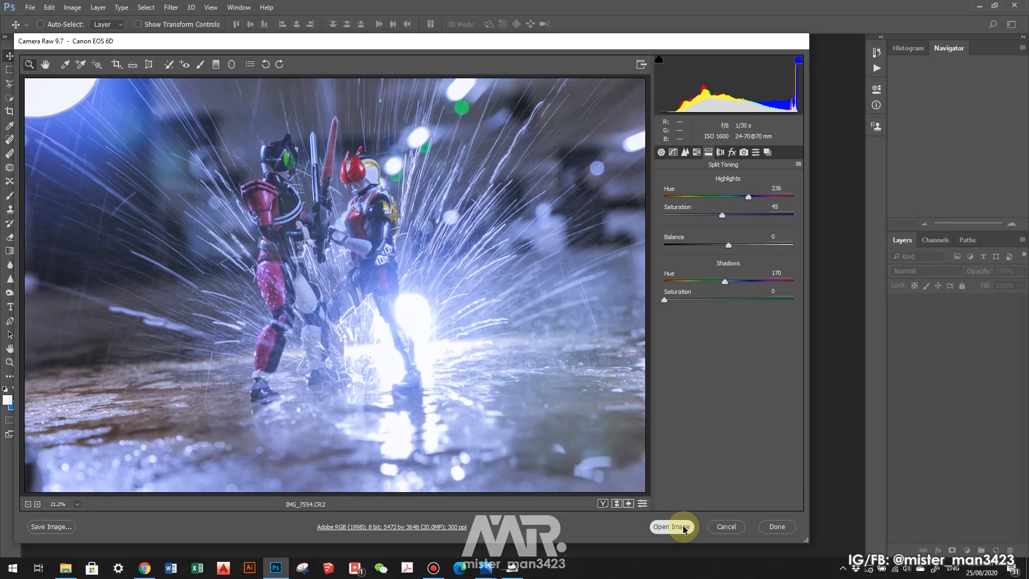
left_click(804, 573)
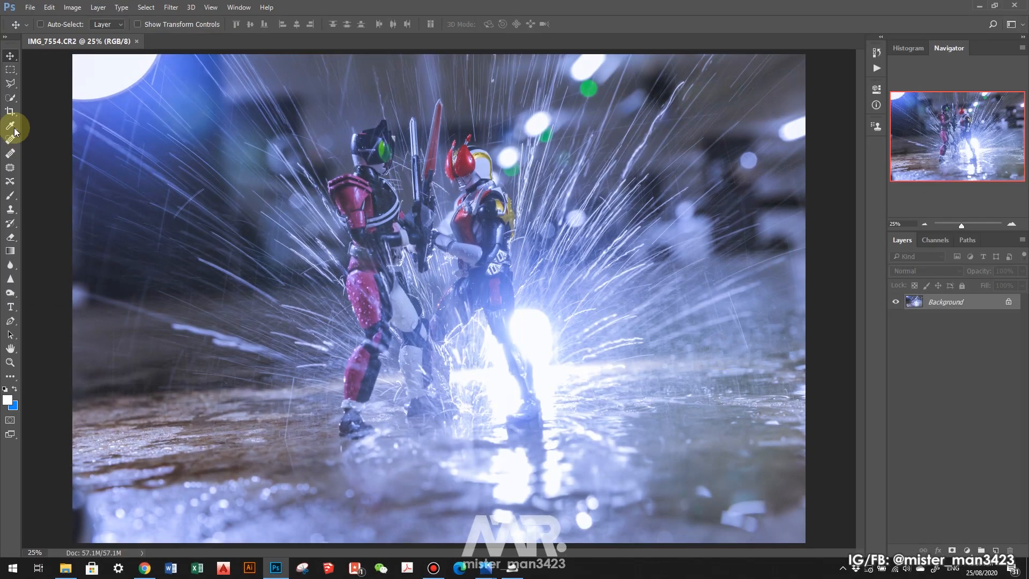
- Crop the photo at a 2:3 ratio to a close-up of the two figures' upper bodies
left_click(586, 210)
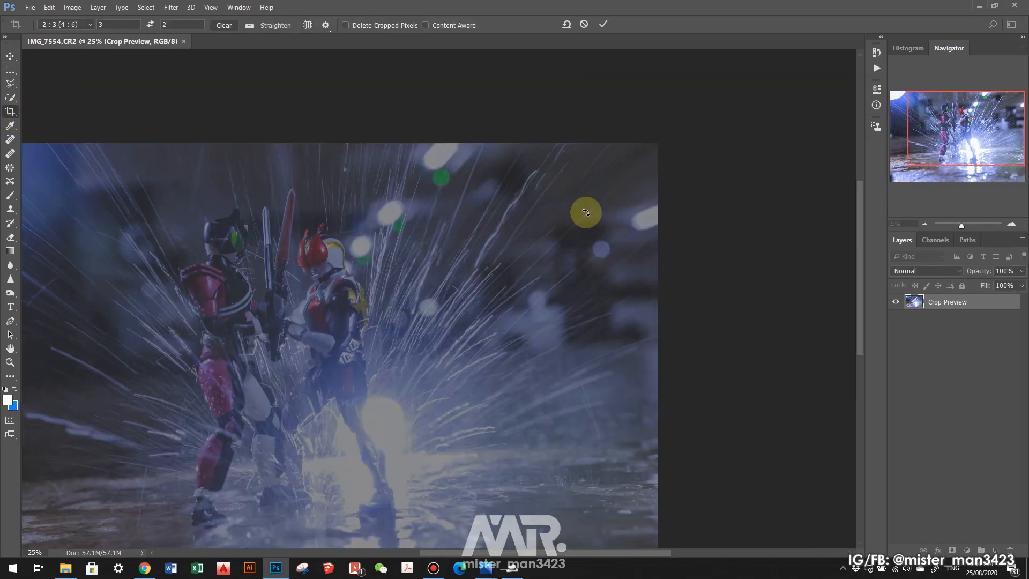
left_click(585, 30)
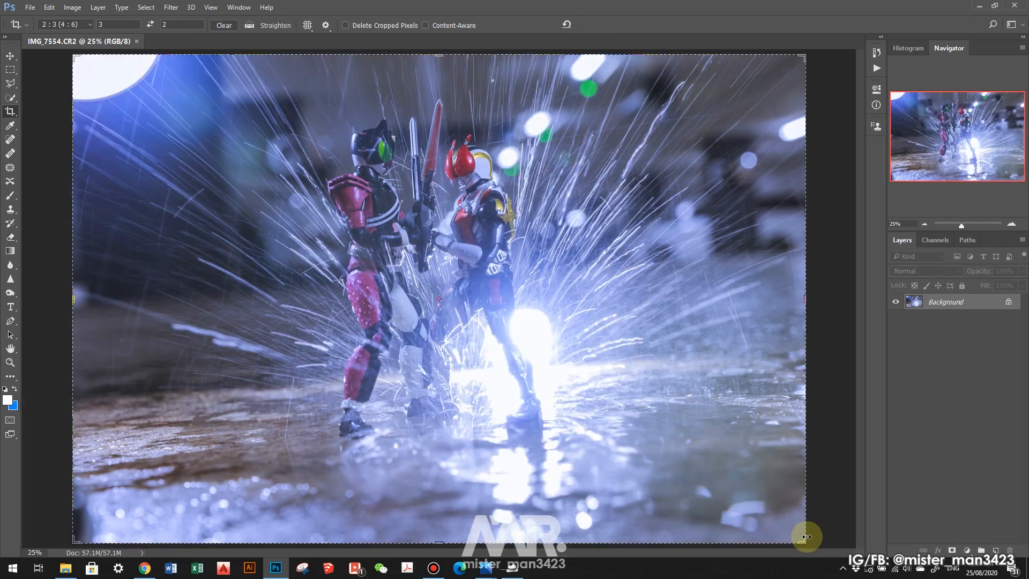
left_click_drag(805, 544, 683, 369)
left_click_drag(595, 362, 443, 332)
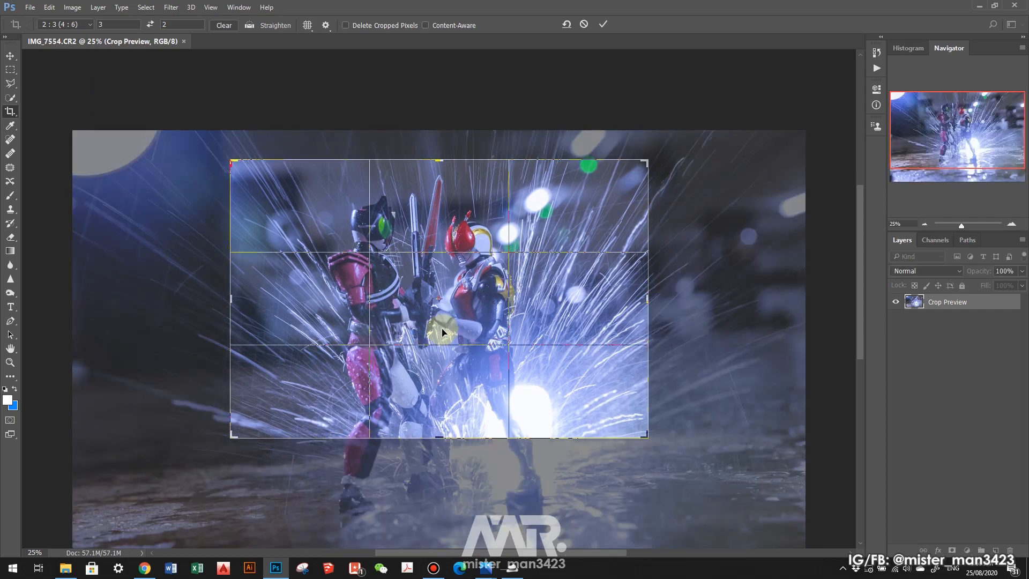
left_click(10, 55)
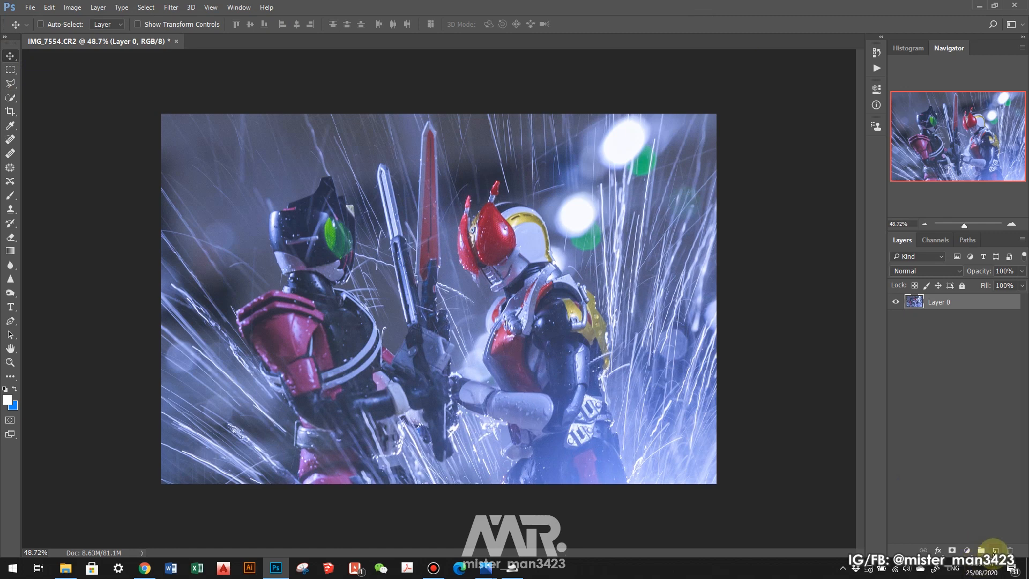
- Add a new empty layer above the cropped photo
left_click(994, 550)
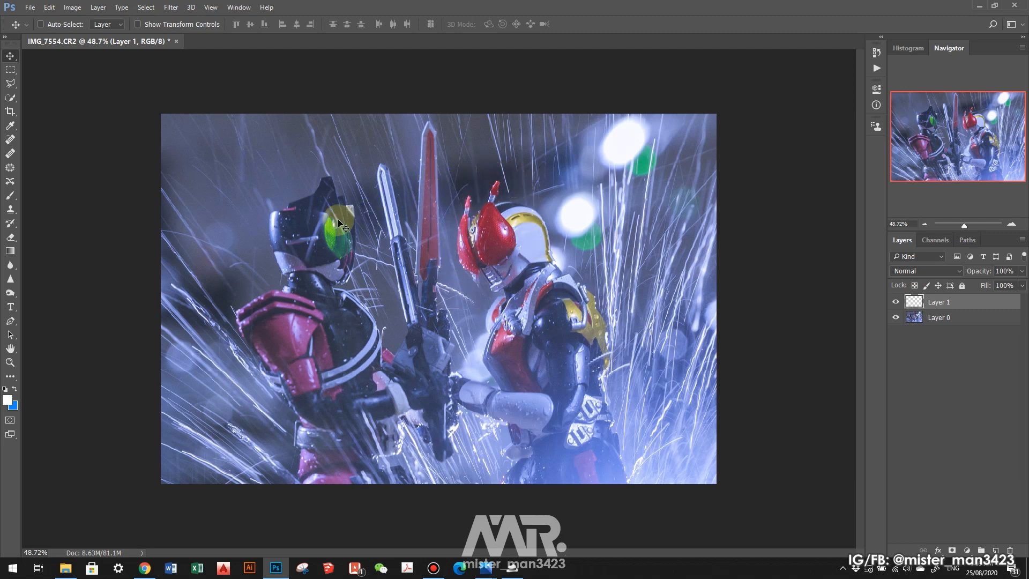
- Set the blend mode of the empty Layer 1 to Overlay
left_click(930, 271)
left_click(1000, 296)
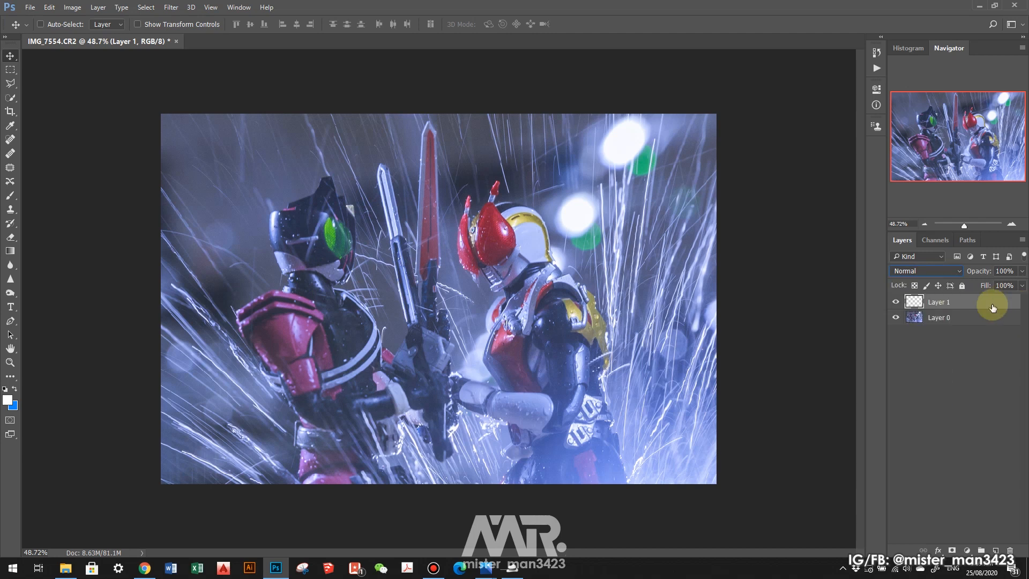
left_click(933, 272)
left_click(925, 402)
- Brush white at 15% flow over the left figure's green eye on Layer 1 to brighten it
left_click(10, 196)
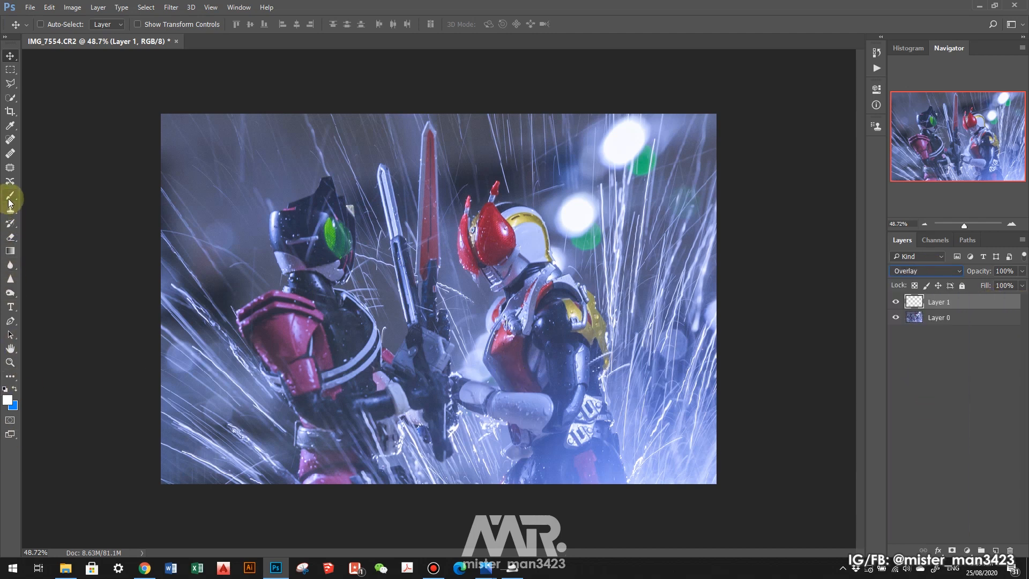
scroll(322, 198, "up", 6)
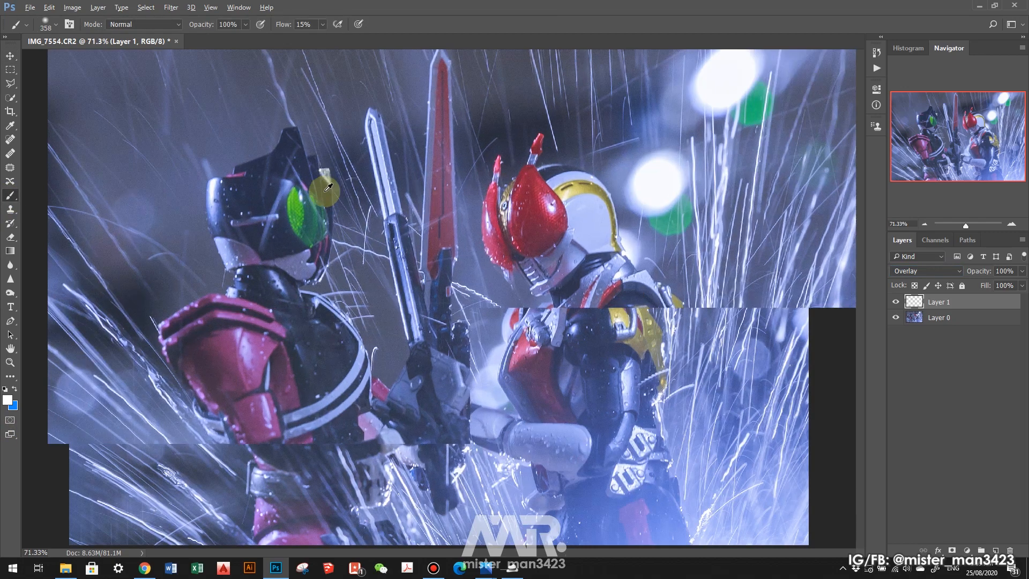
left_click_drag(279, 224, 190, 212)
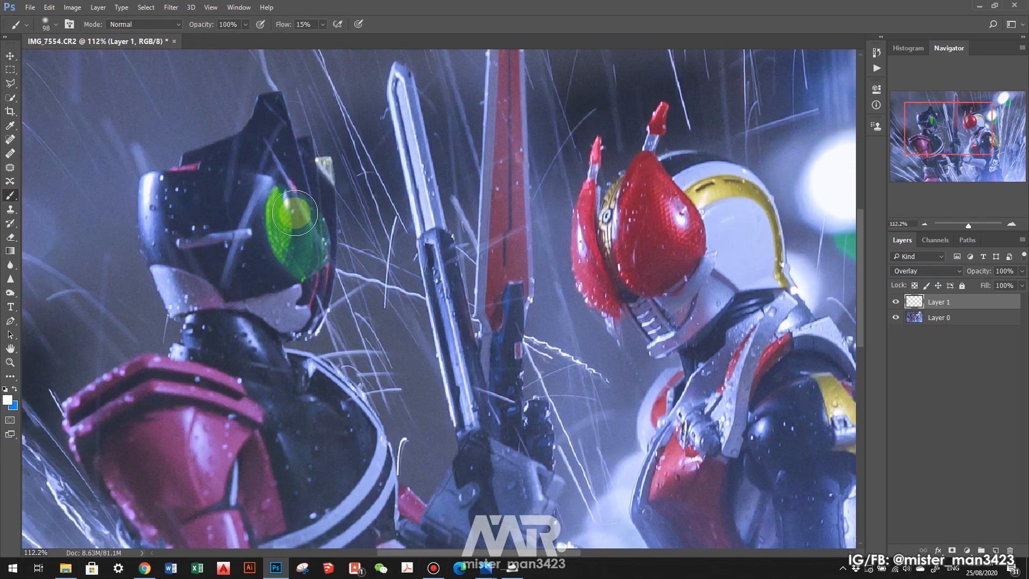
left_click_drag(289, 247, 280, 209)
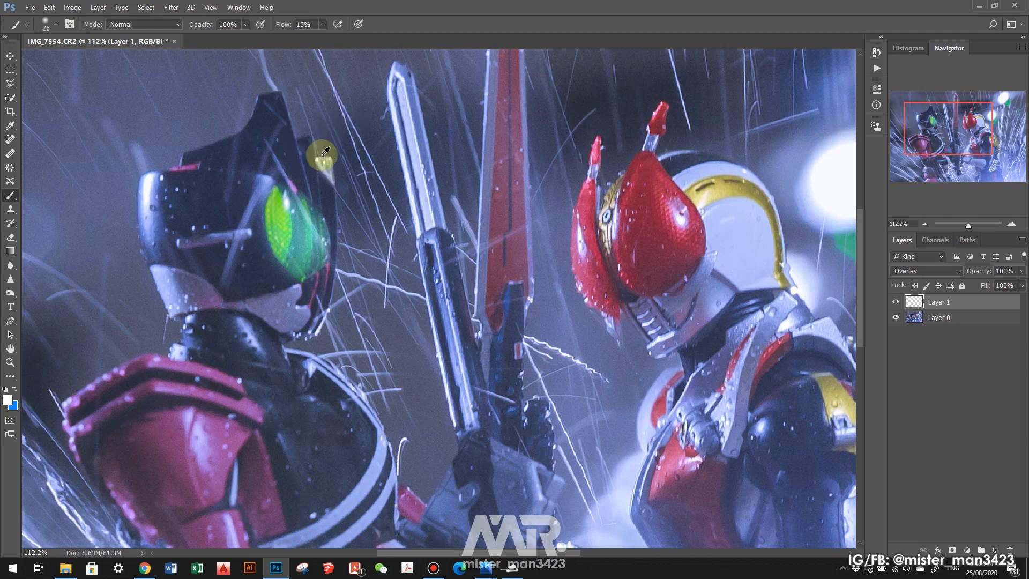
- Duplicate Layer 1 to strengthen the eye's glow
scroll(346, 174, "down", 6)
right_click(943, 301)
left_click(837, 105)
key("Return")
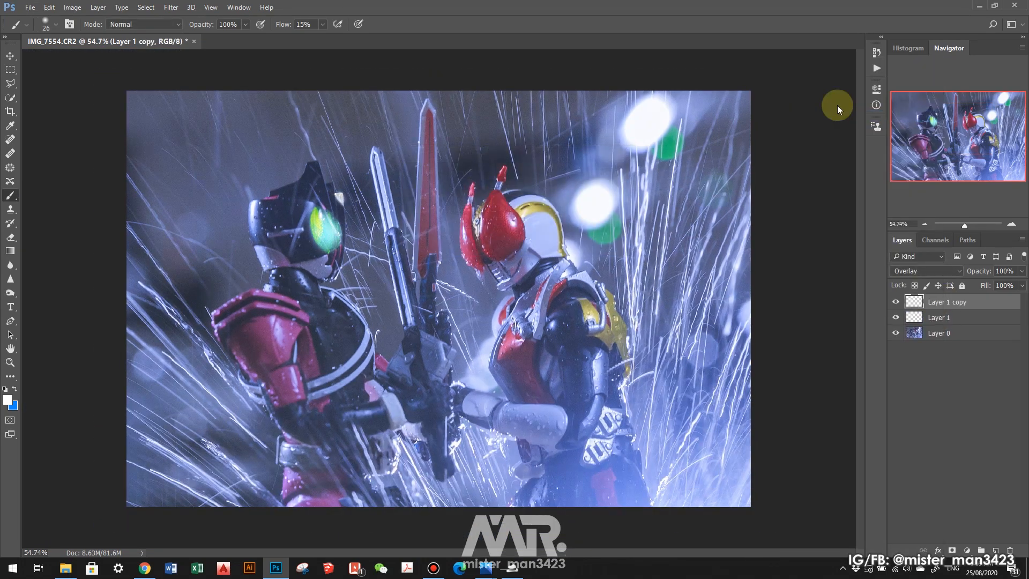
scroll(403, 161, "down", 1)
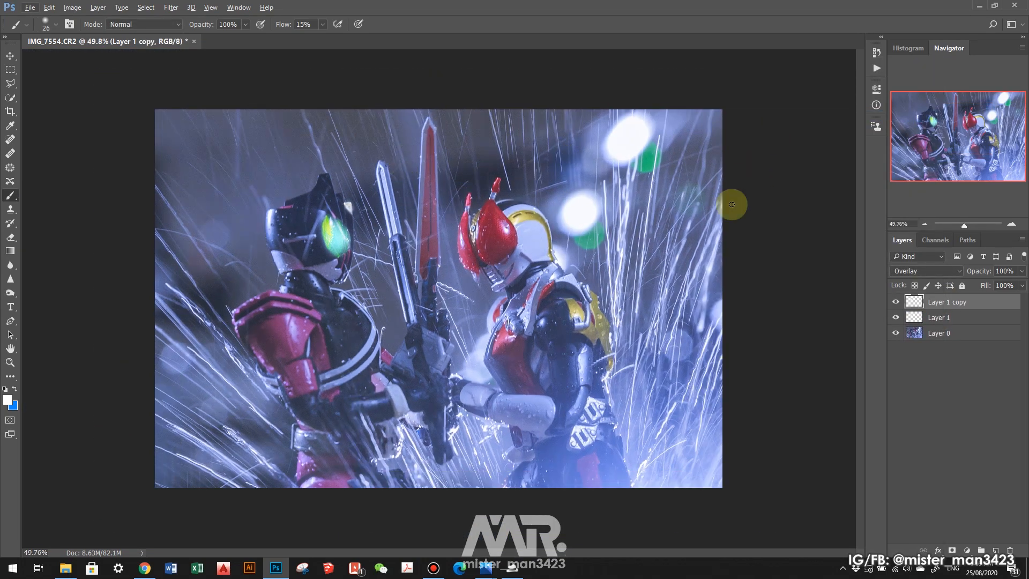
- Add a new layer above Layer 1 copy and set its blend mode to Soft Light
left_click(995, 549)
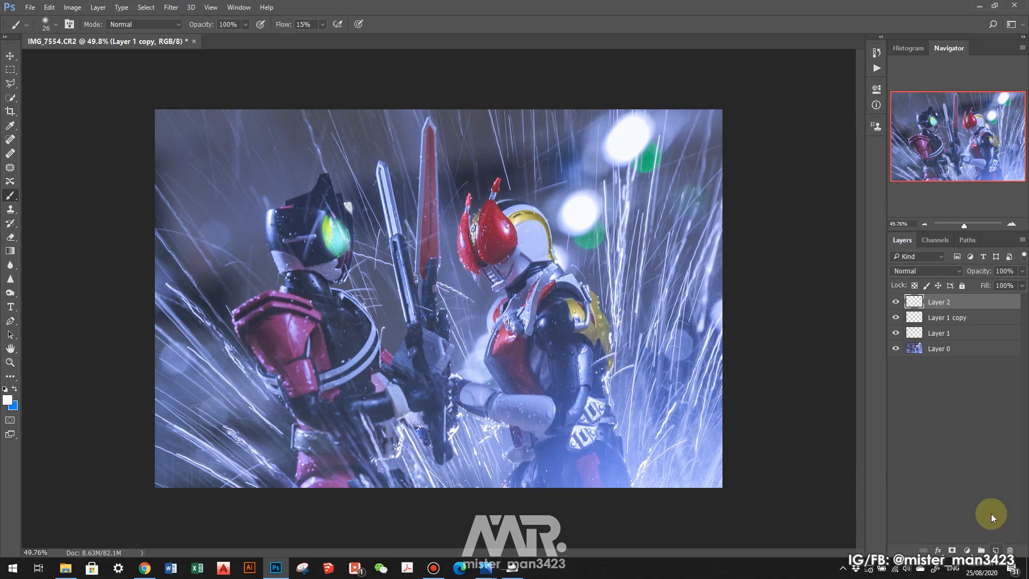
left_click(919, 271)
left_click(920, 409)
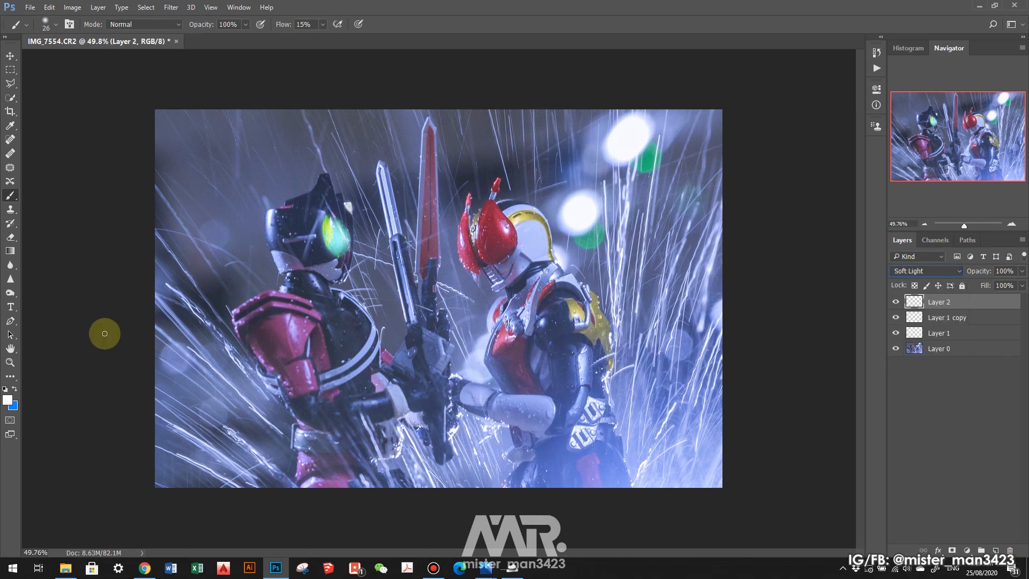
- Choose a bright green foreground colour and brush it over the left figure's eye on Layer 2
left_click(14, 382)
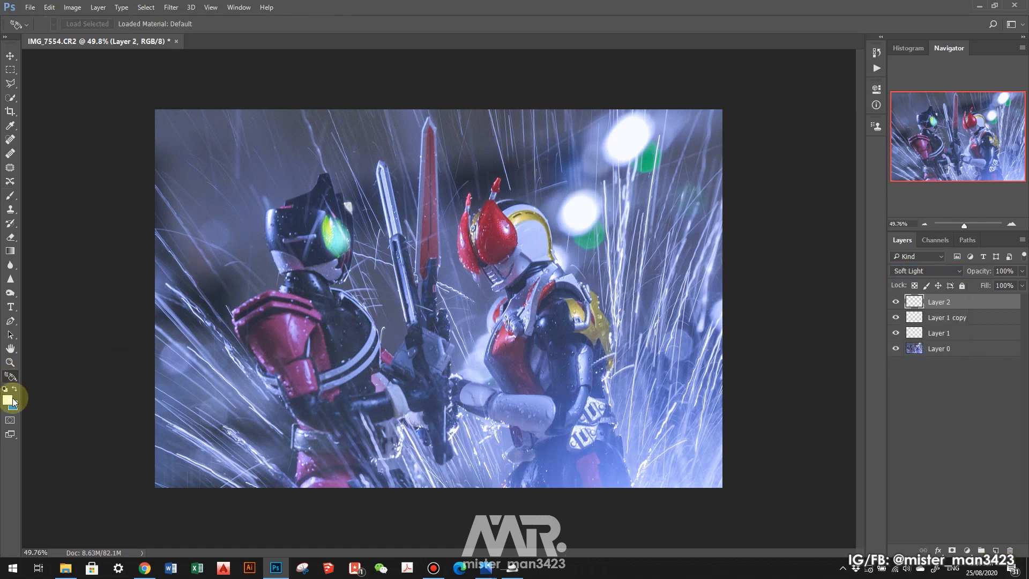
left_click(14, 388)
left_click(11, 402)
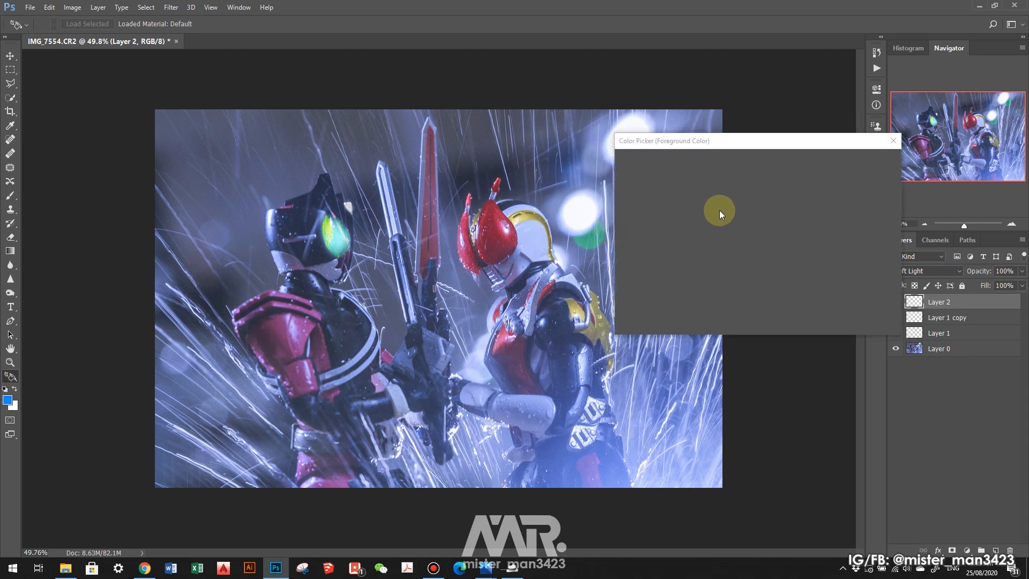
left_click_drag(771, 246, 771, 259)
left_click_drag(733, 198, 744, 166)
left_click(838, 159)
left_click(11, 195)
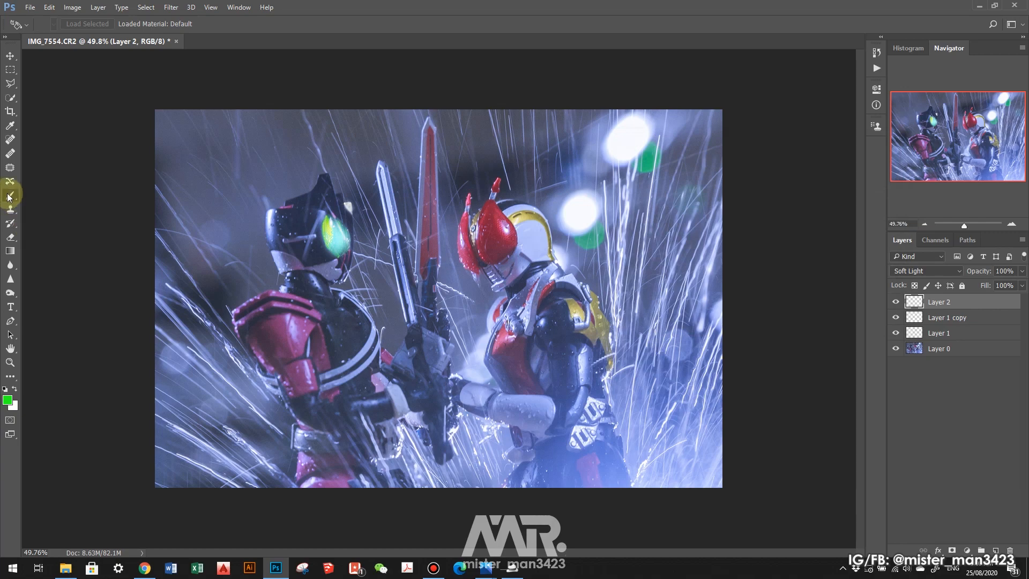
scroll(343, 231, "up", 8)
scroll(322, 241, "up", 3)
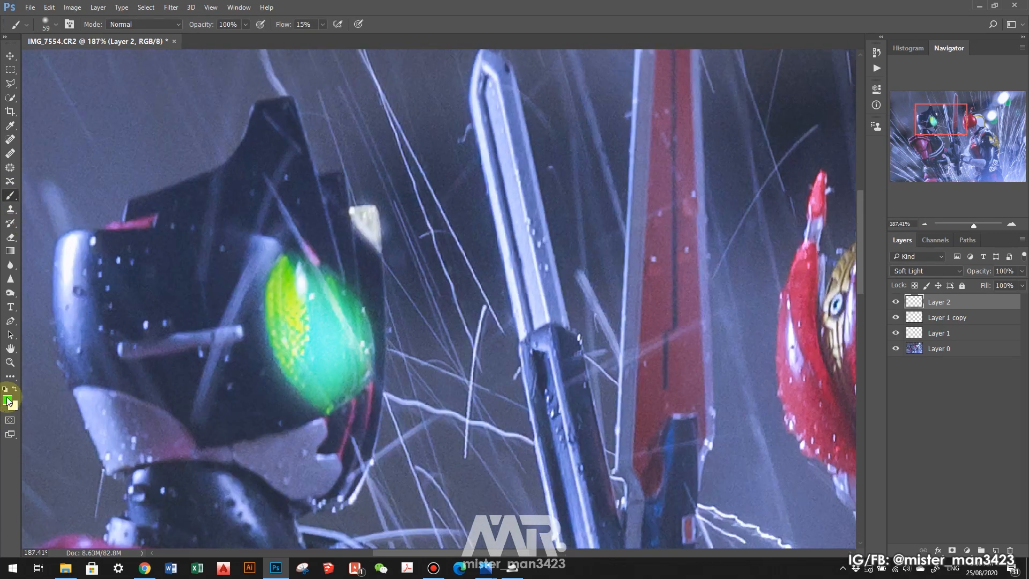
- Choose an orange-yellow foreground colour and brush it over the small pale piece beside the left figure's helmet
left_click(7, 399)
left_click_drag(771, 258, 770, 286)
left_click(849, 164)
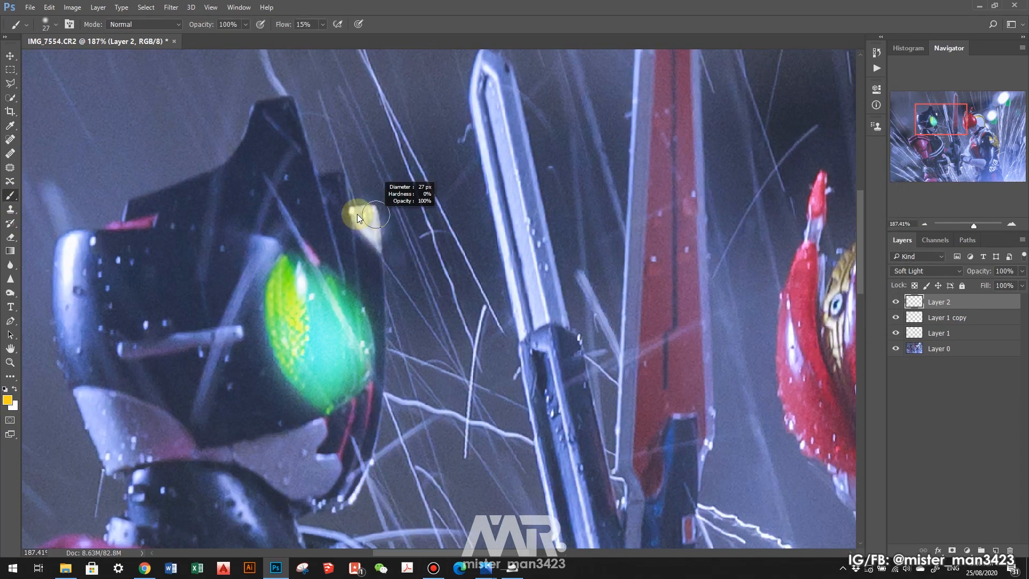
left_click_drag(361, 211, 369, 223)
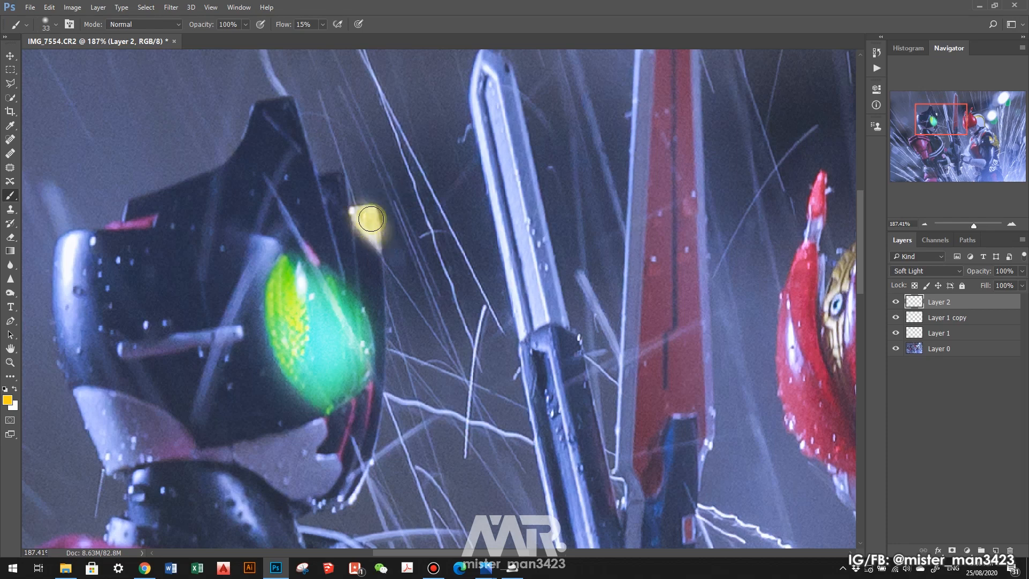
- Change the foreground colour back to green
scroll(423, 251, "down", 4)
left_click(8, 400)
left_click(769, 254)
left_click(864, 162)
scroll(310, 302, "down", 4)
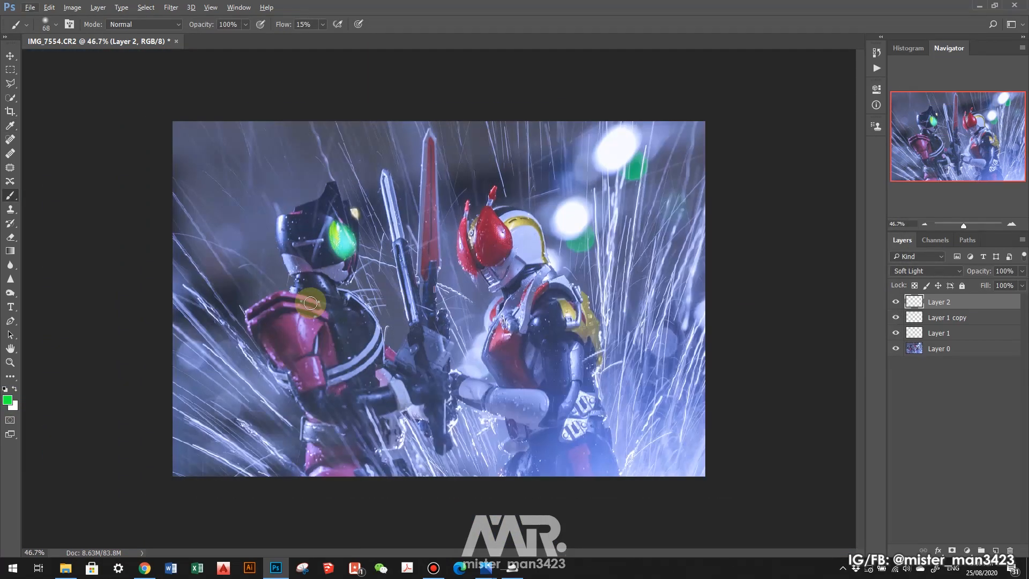
- Lower the opacity of Layer 1 copy to 50%
left_click(964, 319)
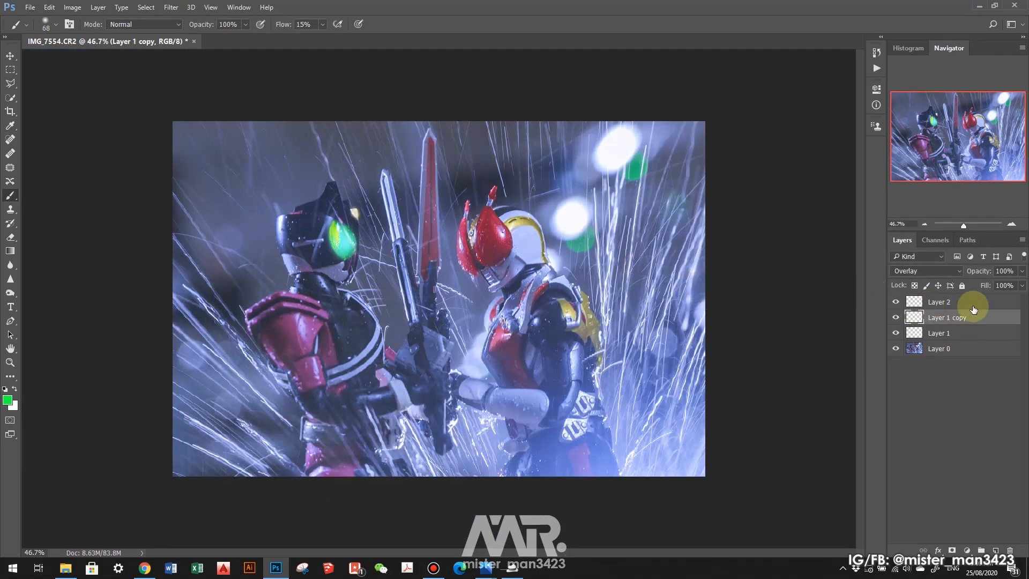
left_click(1006, 271)
type("50")
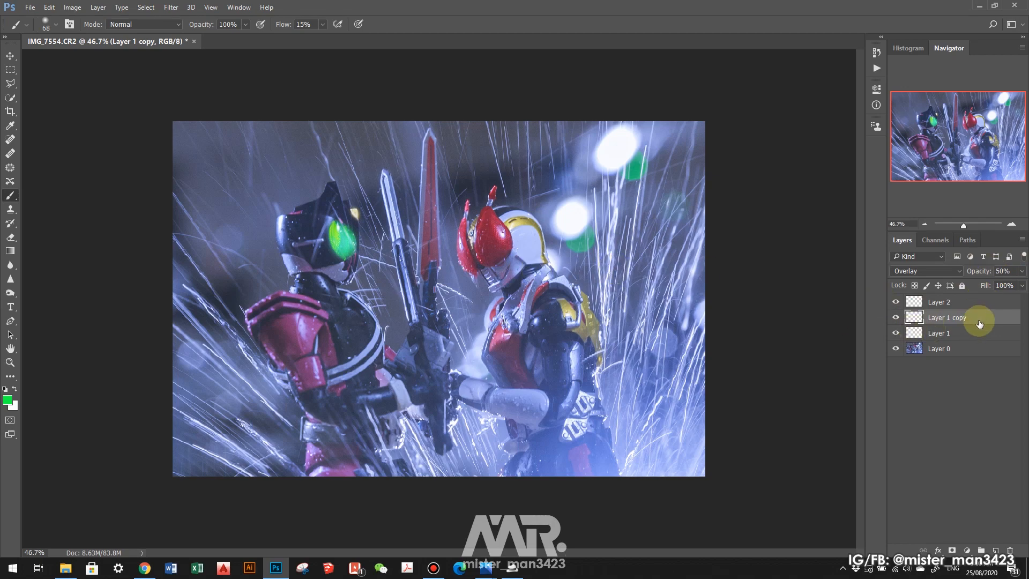
- Brush green reflections from the eye onto the two swords on Layer 2
scroll(386, 241, "up", 3)
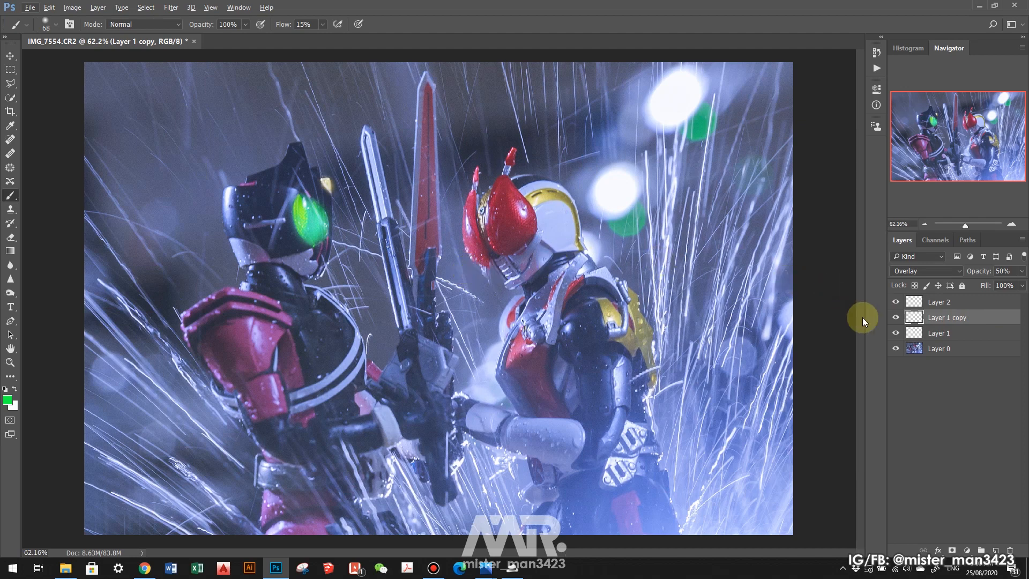
scroll(345, 154, "down", 3)
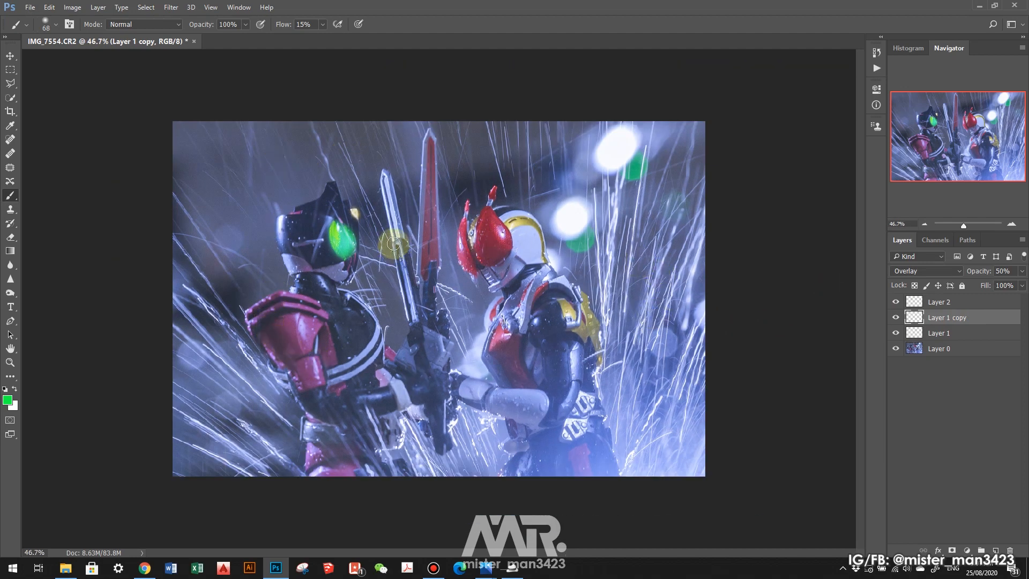
scroll(407, 217, "up", 3)
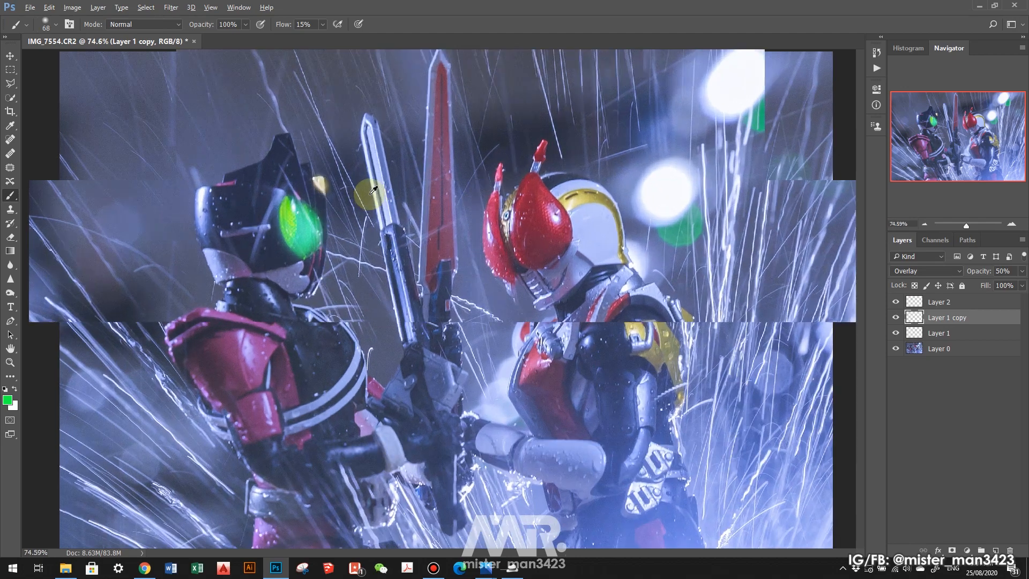
scroll(374, 190, "up", 1)
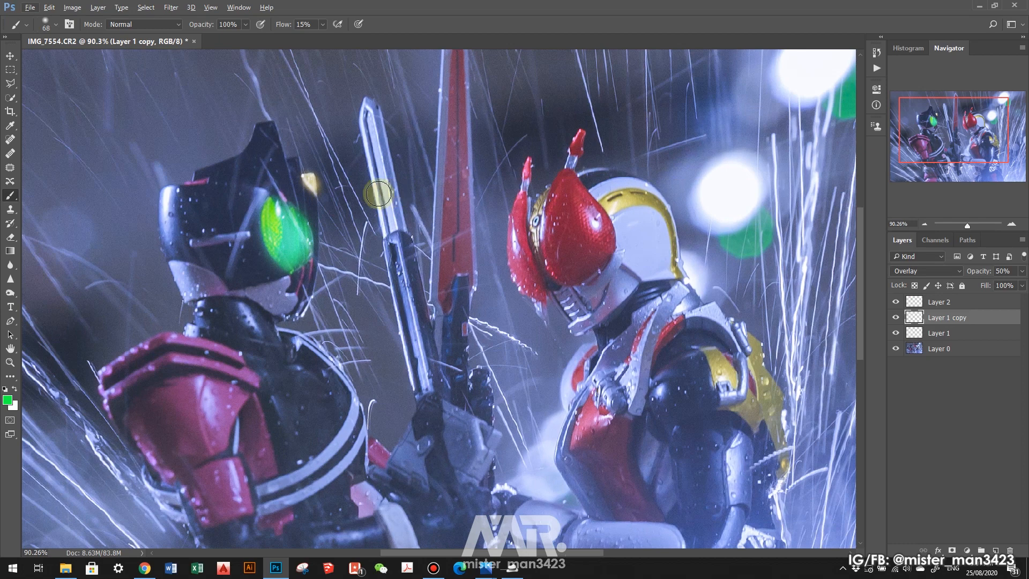
left_click(978, 303)
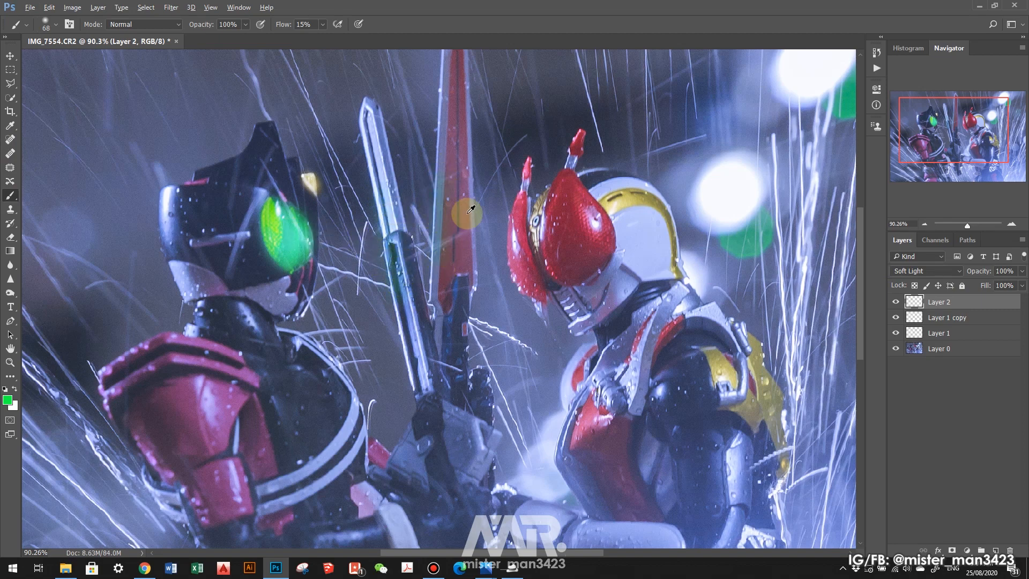
scroll(470, 222, "down", 7)
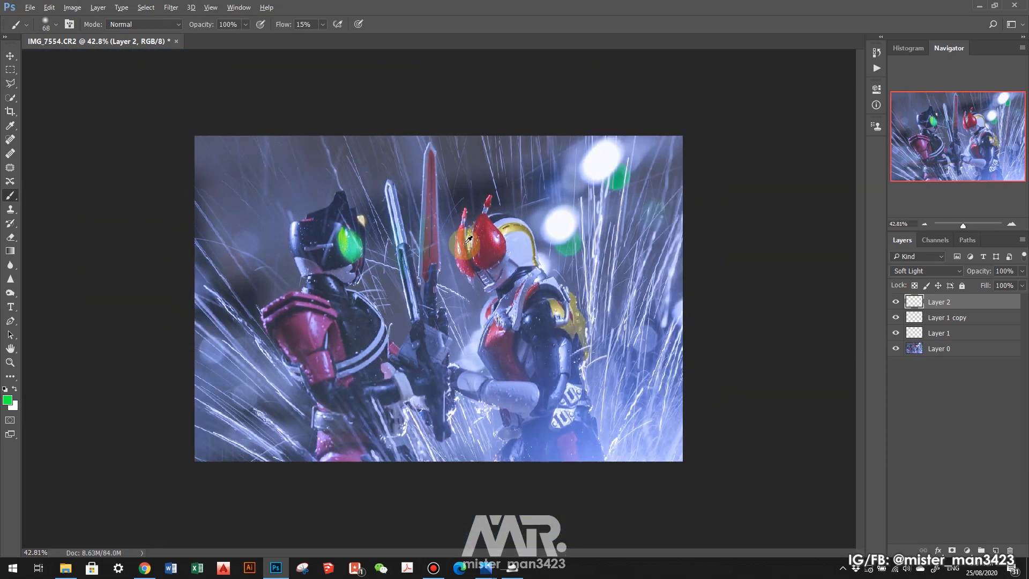
scroll(471, 236, "up", 1)
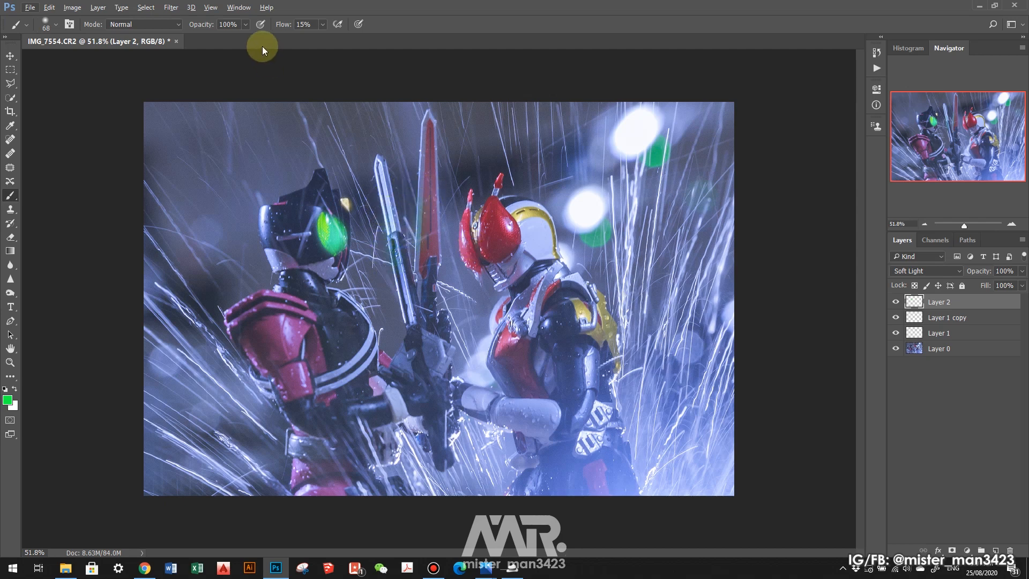
- Apply a Gaussian Blur with a 45.6-pixel radius to Layer 2 and compare the image with the layer hidden and shown
left_click(172, 7)
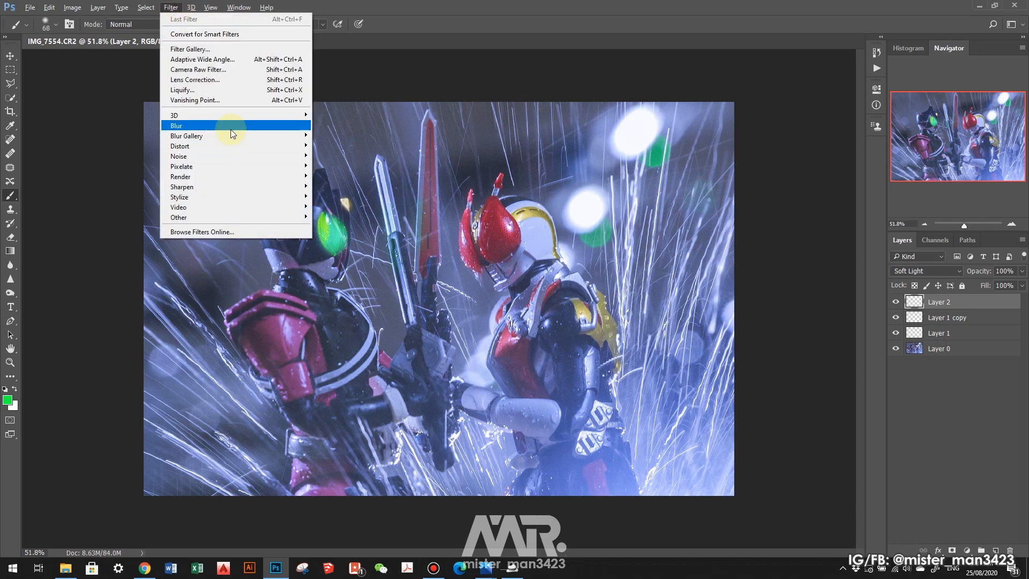
mouse_move(230, 130)
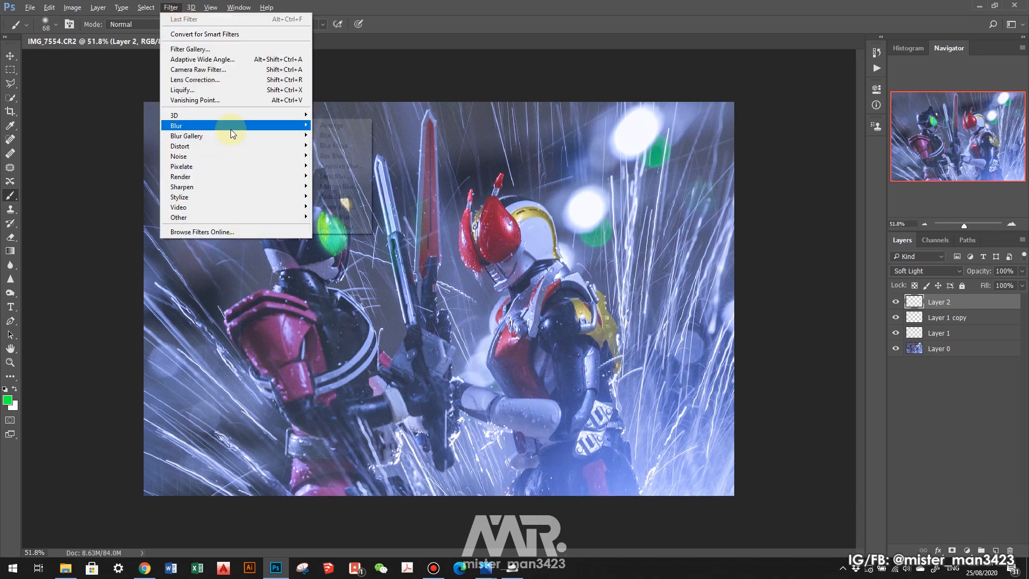
left_click(343, 167)
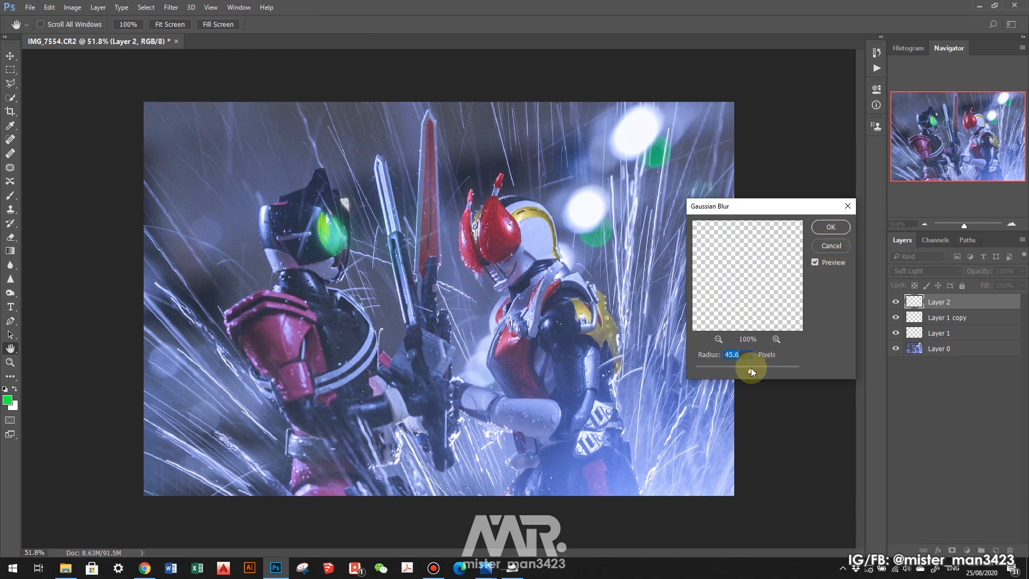
left_click(831, 227)
key("b")
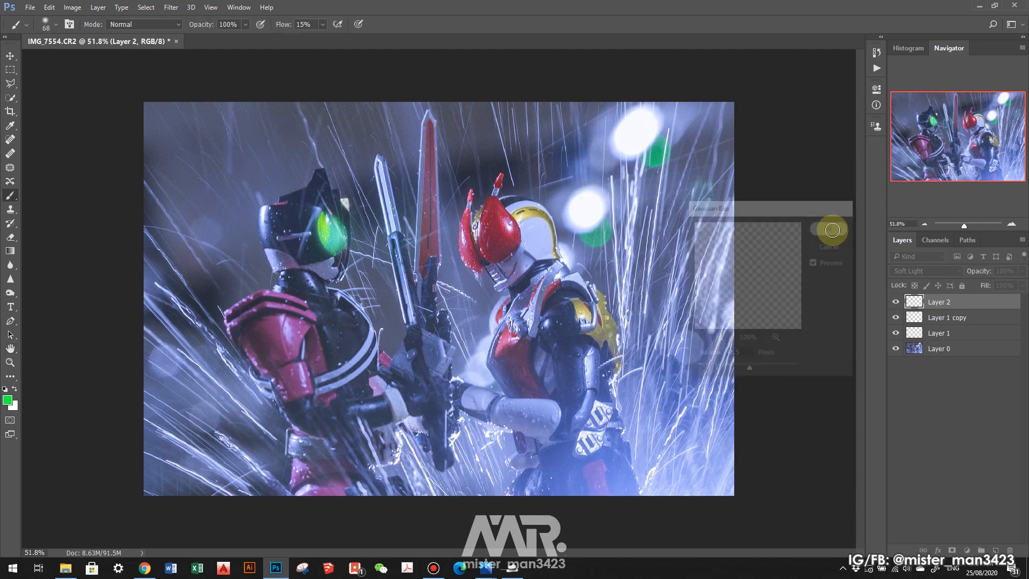
left_click(895, 302)
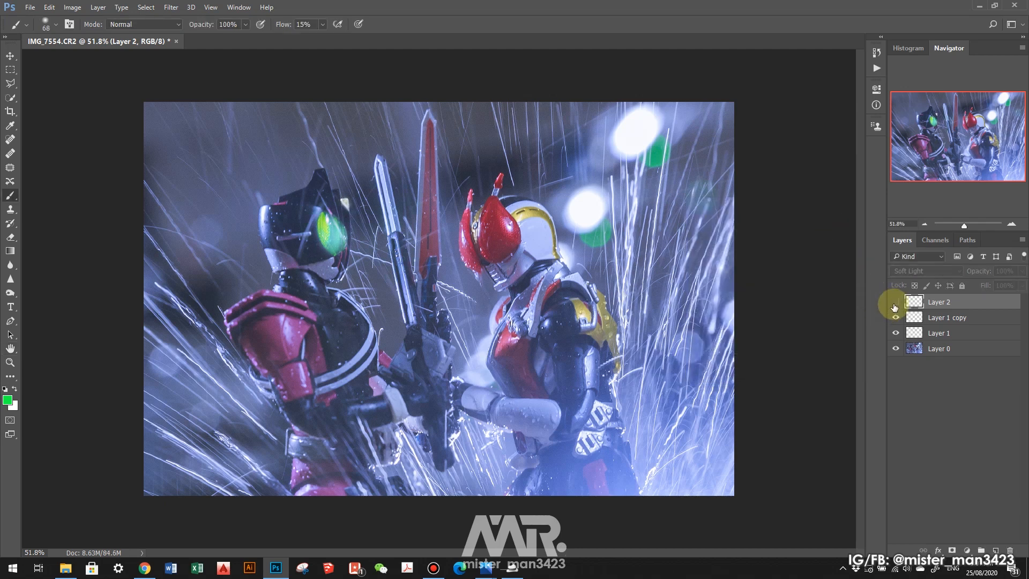
left_click(895, 302)
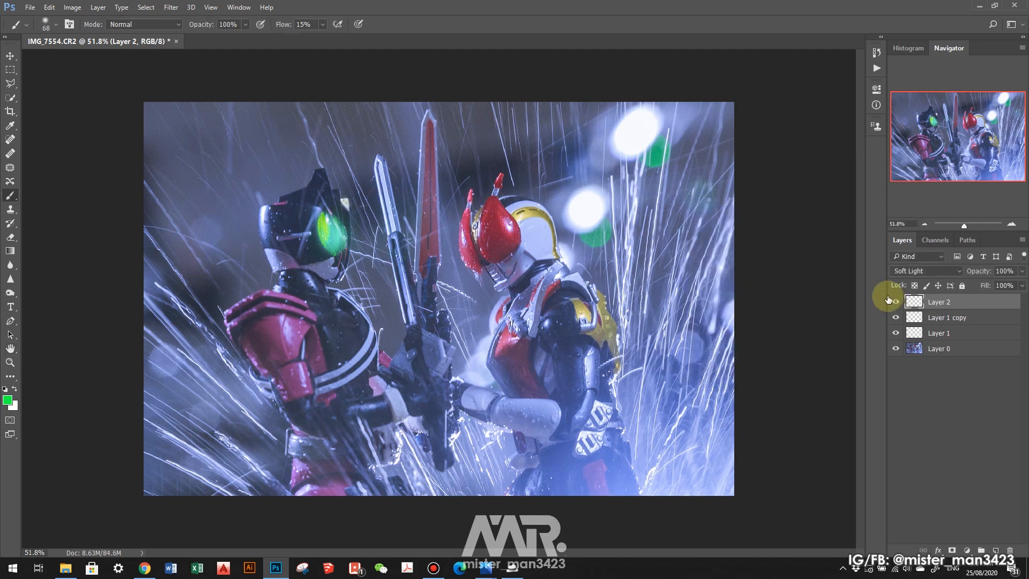
- Apply the Shake Reduction filter to Layer 0 with smaller blur trace bounds
left_click(939, 348)
left_click(167, 8)
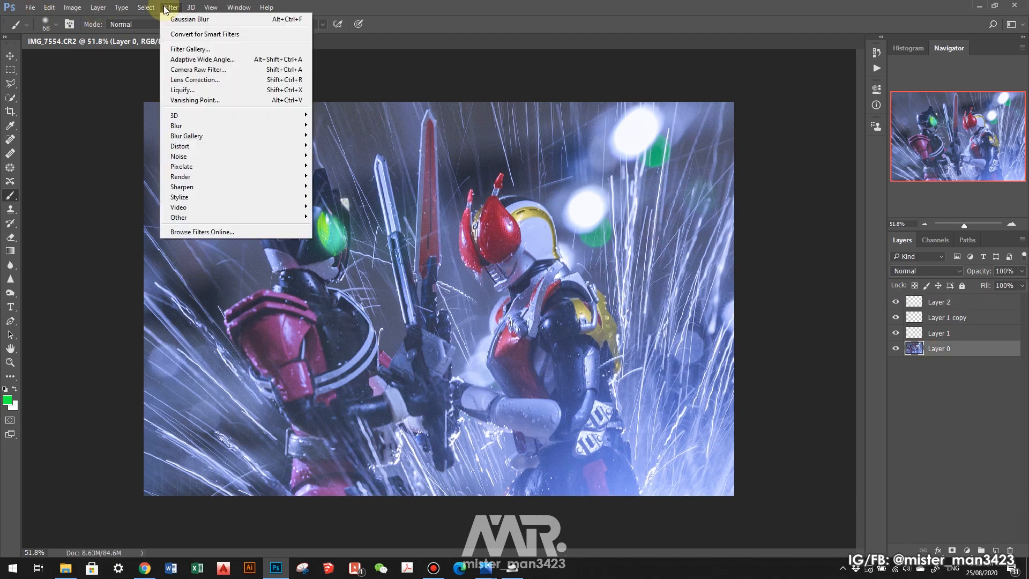
mouse_move(211, 186)
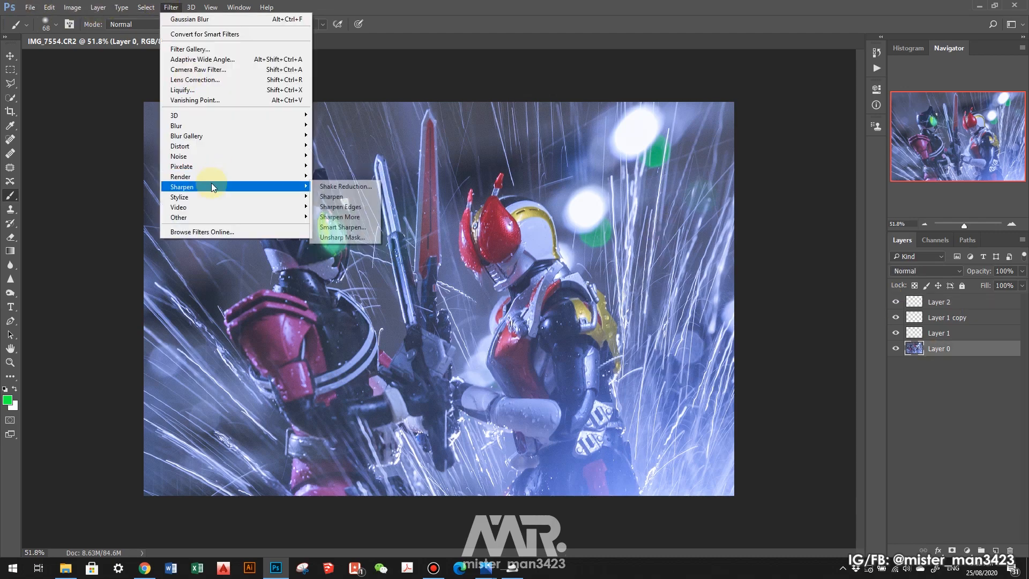
left_click(343, 188)
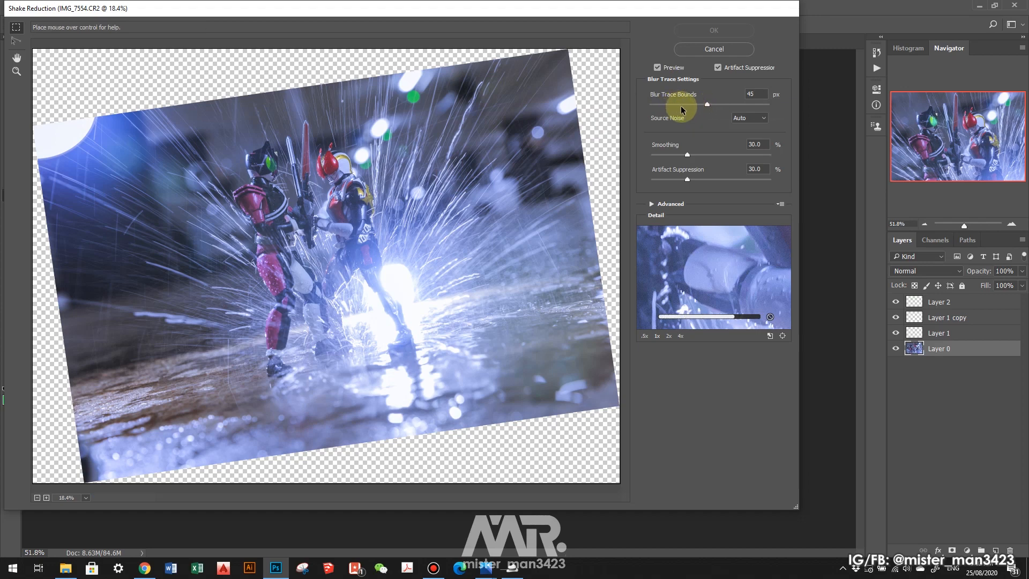
left_click(682, 105)
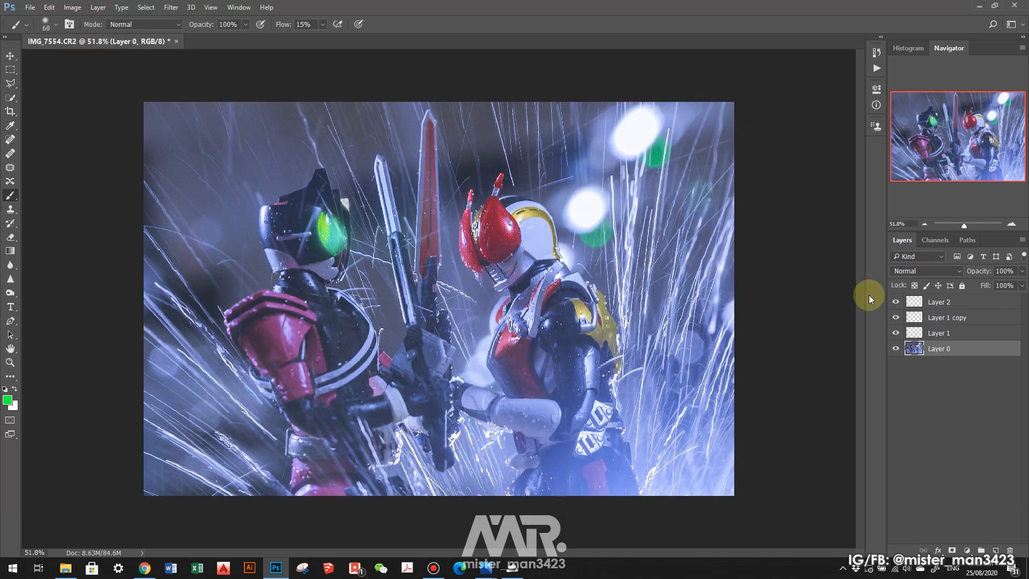
- Add a Photo Filter adjustment layer above Layer 2 with the custom cyan colour 00f9e4
left_click(947, 302)
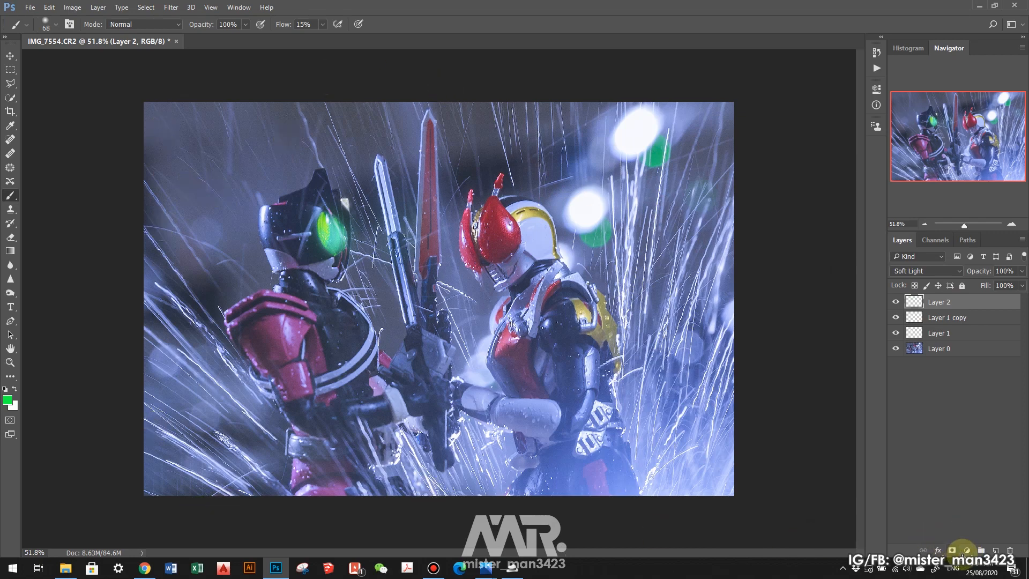
left_click(968, 550)
left_click(951, 441)
left_click(776, 133)
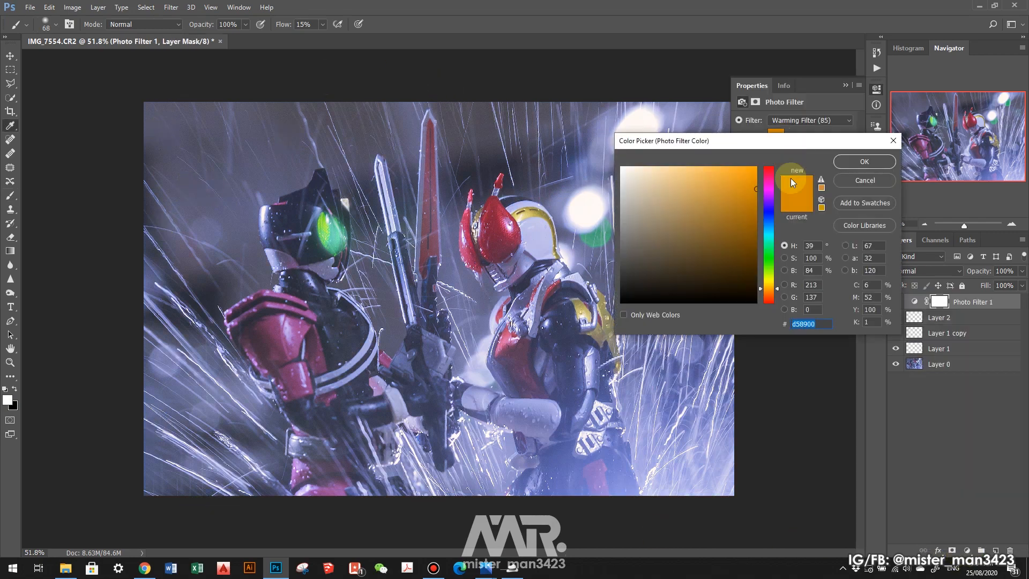
left_click_drag(770, 213, 769, 228)
left_click_drag(745, 193, 759, 169)
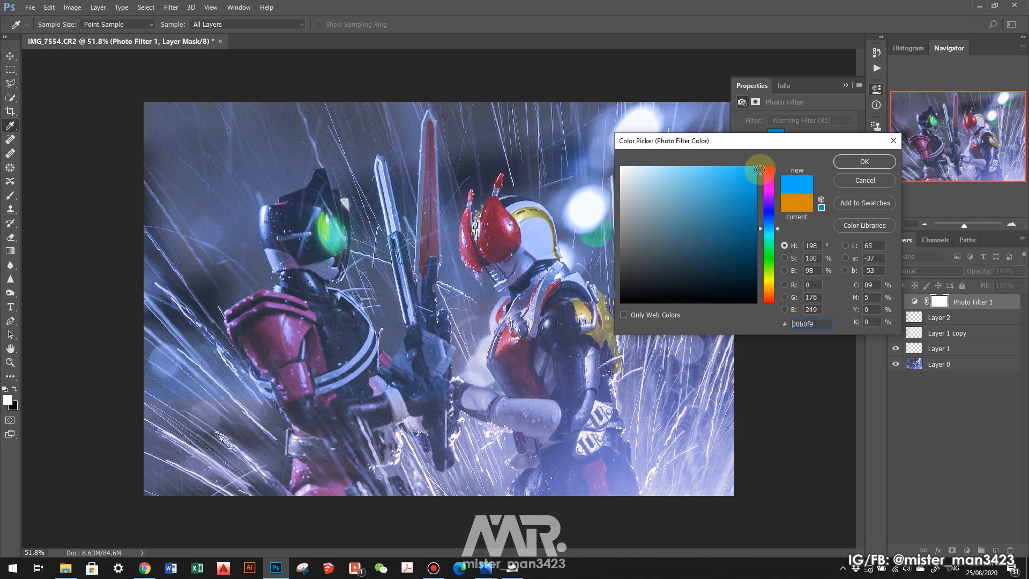
left_click_drag(771, 247, 770, 237)
left_click(834, 161)
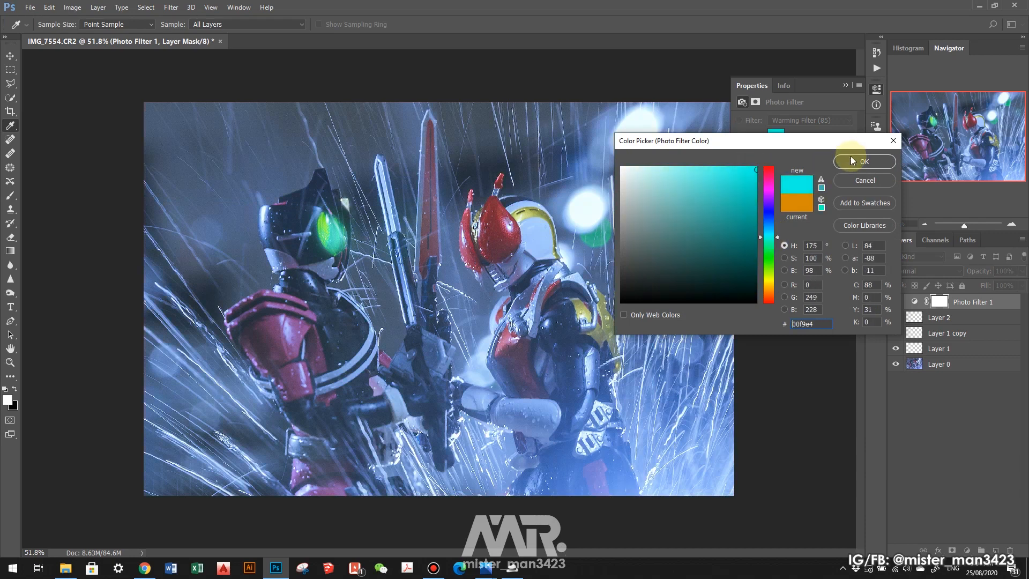
left_click(839, 166)
key("b")
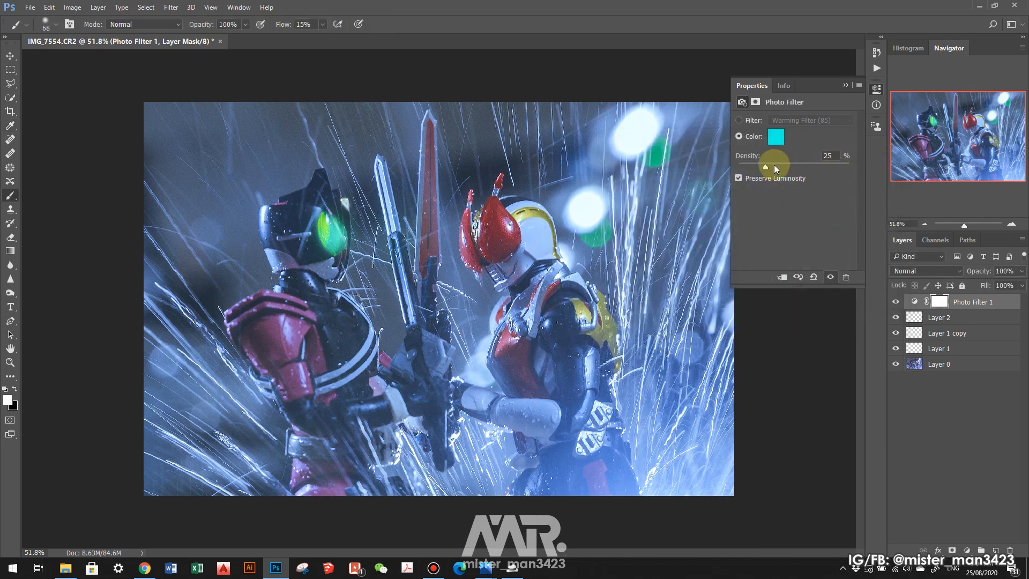
- Set the Photo Filter density to 24% and lower the adjustment layer's opacity to 30%
left_click_drag(774, 167, 764, 163)
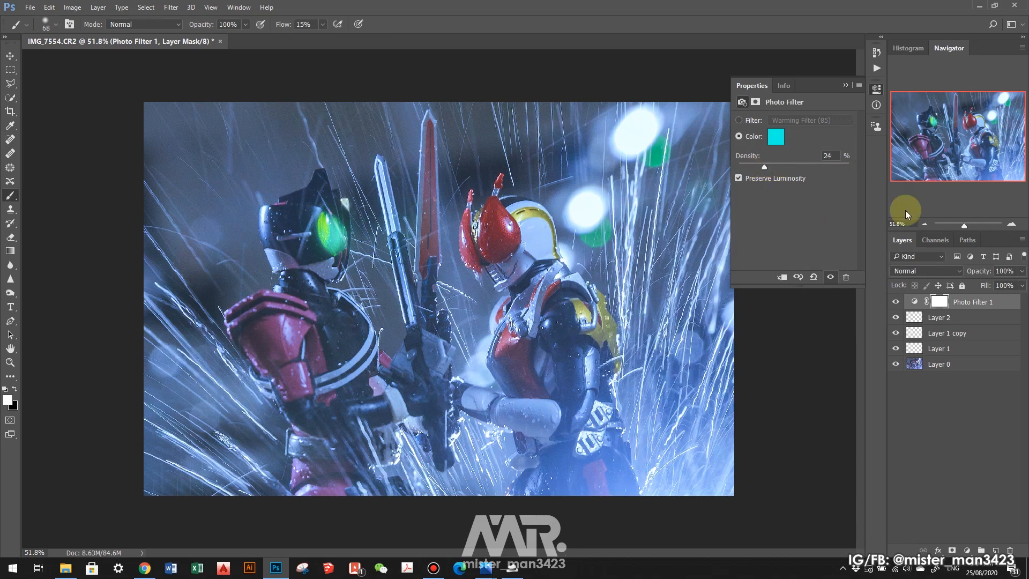
left_click_drag(988, 271, 976, 267)
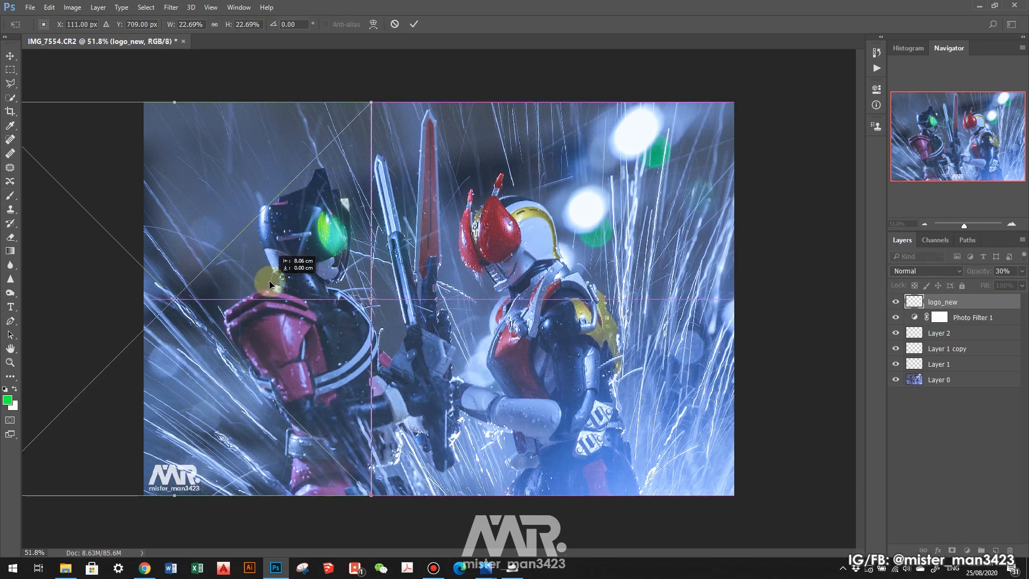
- Place the logo_new image above the other layers with the logo in the photo's lower-left corner
left_click(413, 24)
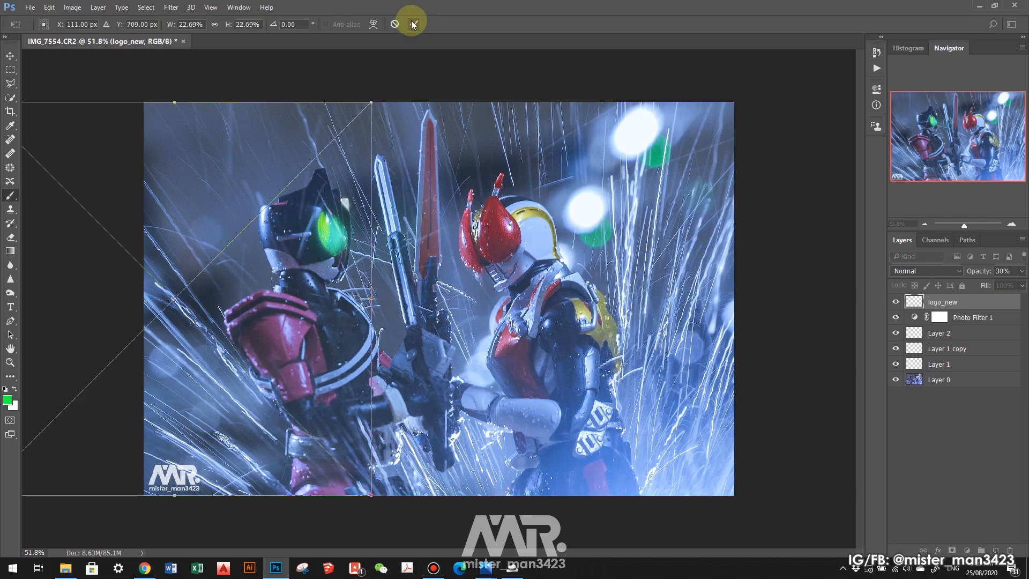